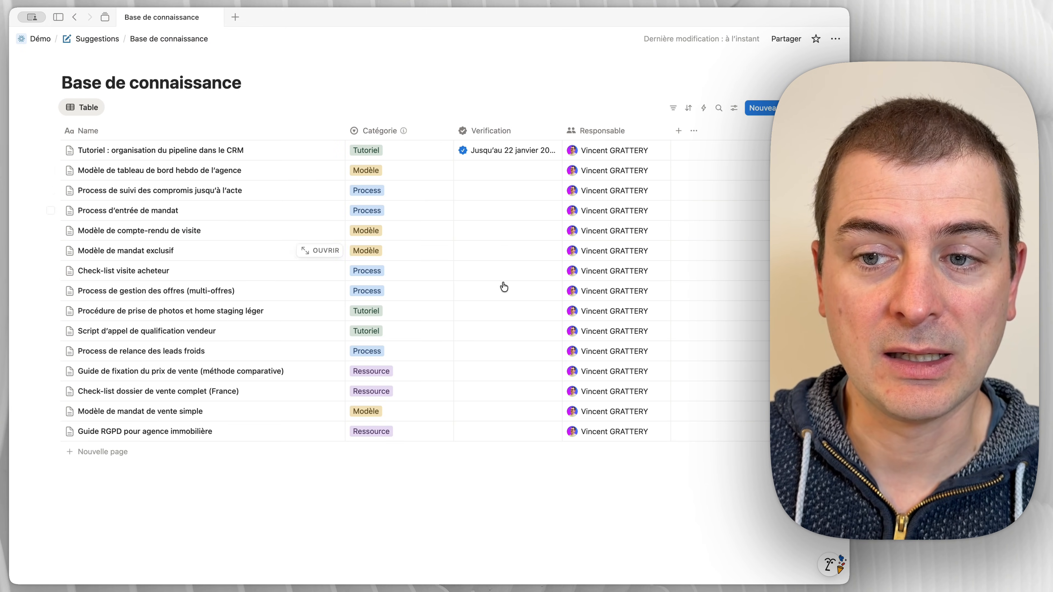
Step: Filter the knowledge base table by Verification to show pages that are Expirée, Archivée or Vide
mouse_move(535, 150)
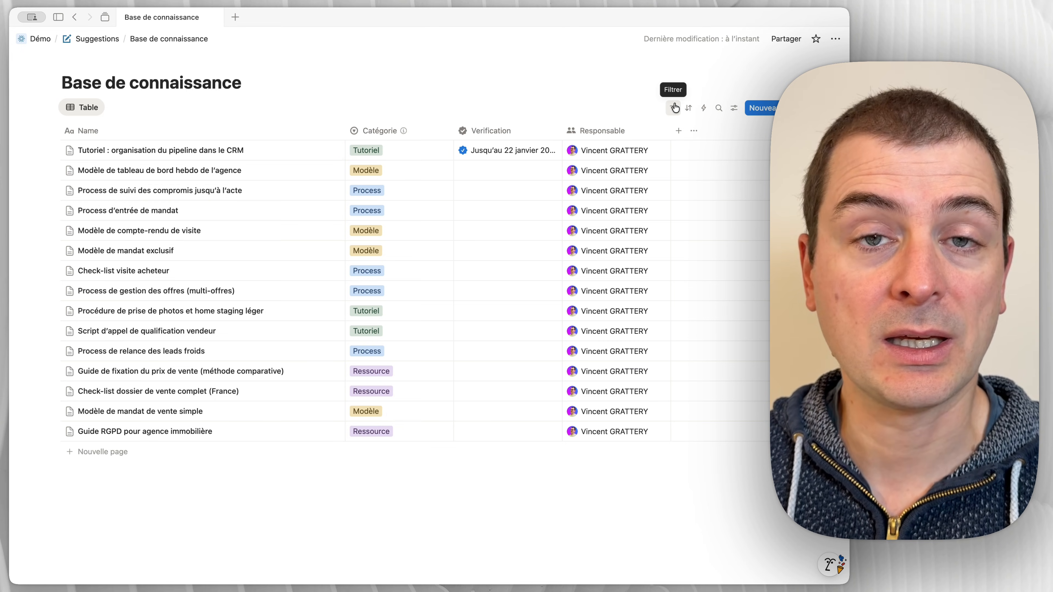
left_click(674, 108)
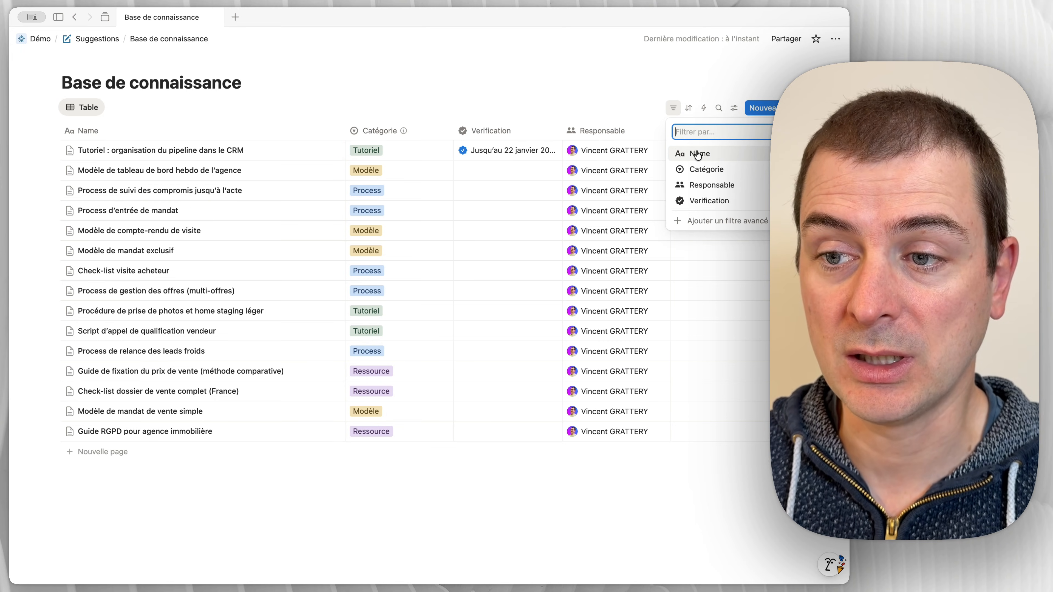
left_click(705, 201)
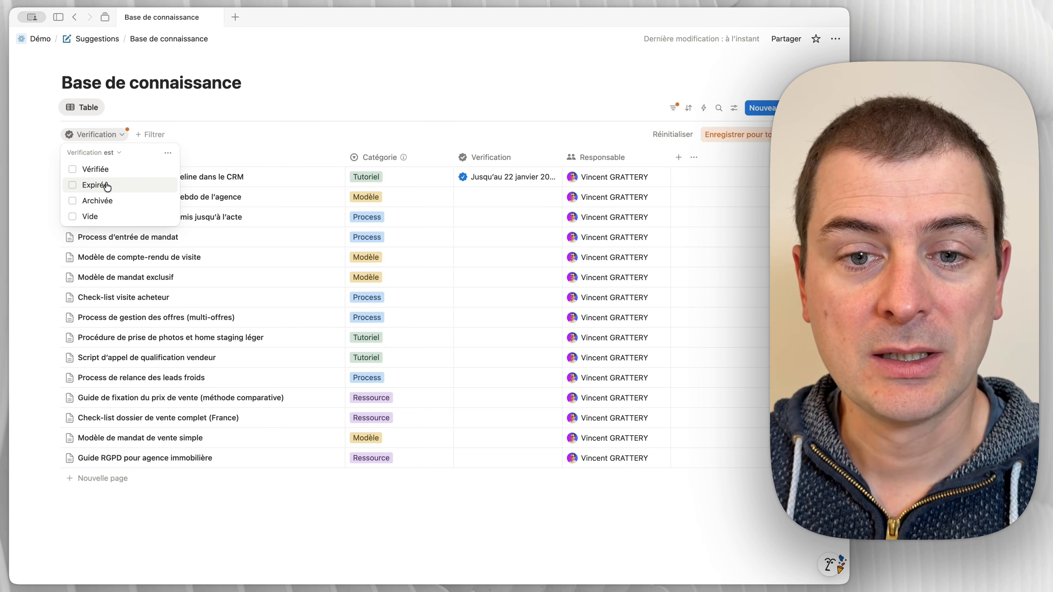
left_click(106, 187)
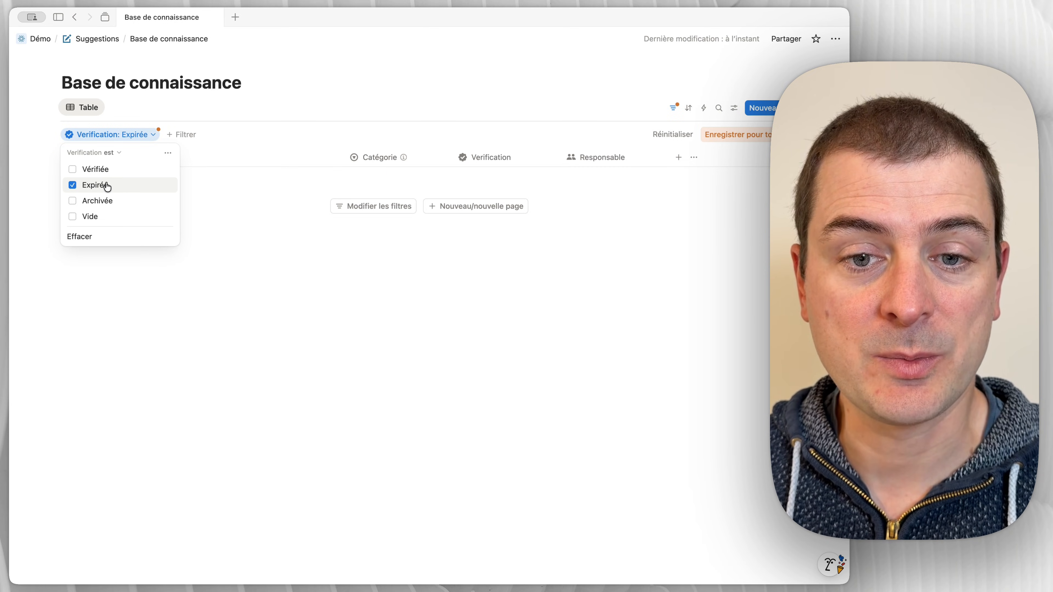
left_click(108, 202)
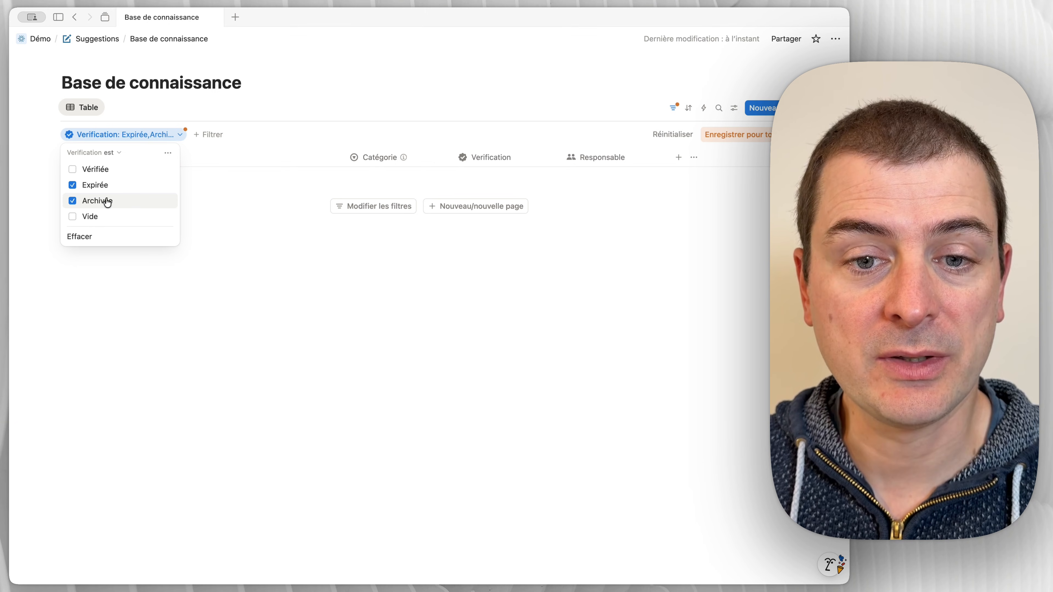
left_click(94, 220)
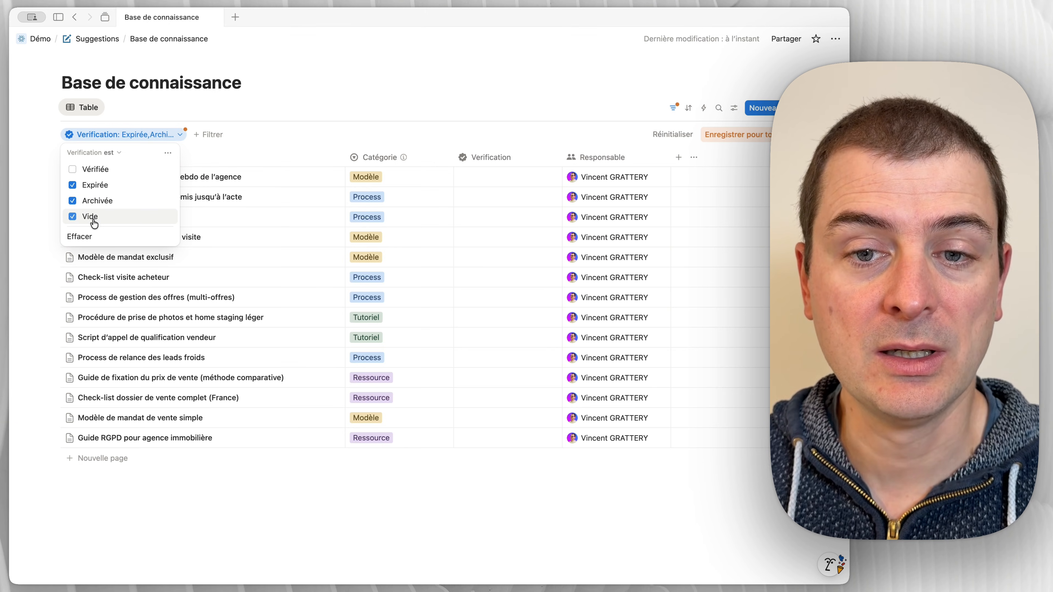
left_click(543, 89)
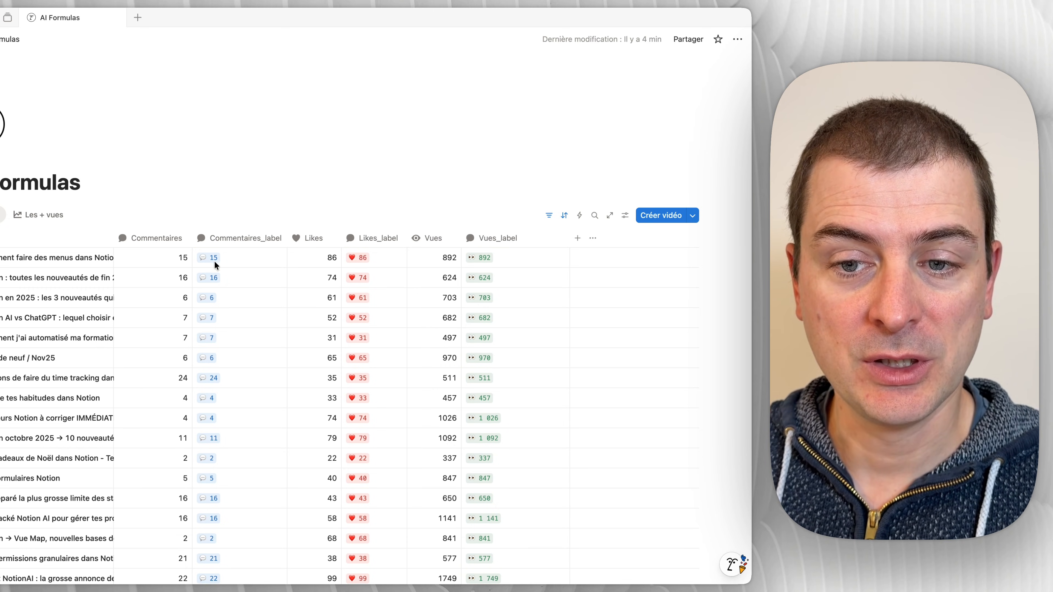
Step: Inspect the formula behind the Commentaires_label column, then close it without changes
left_click(224, 260)
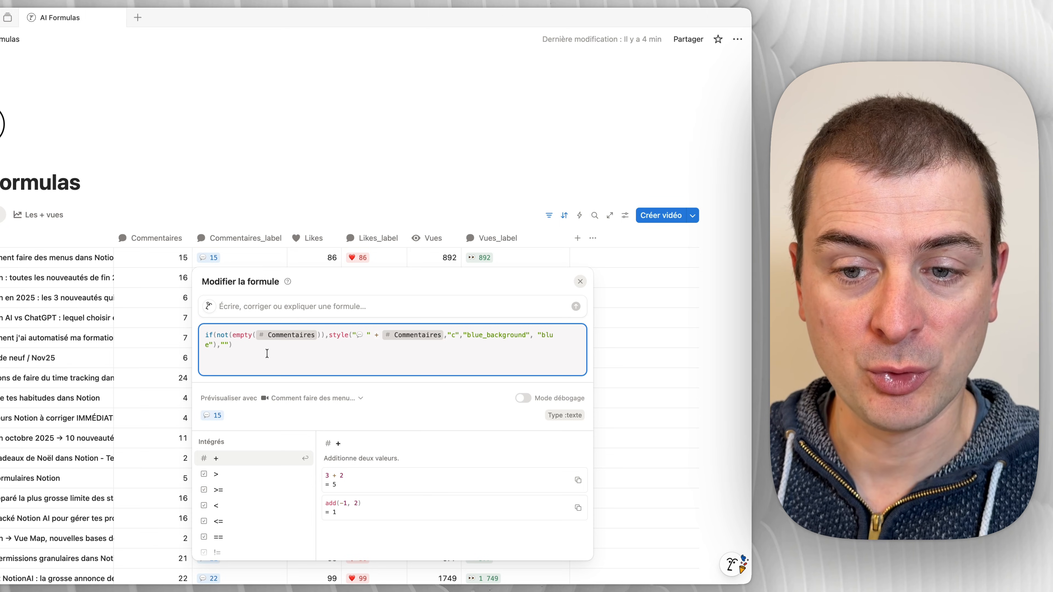
key("Escape")
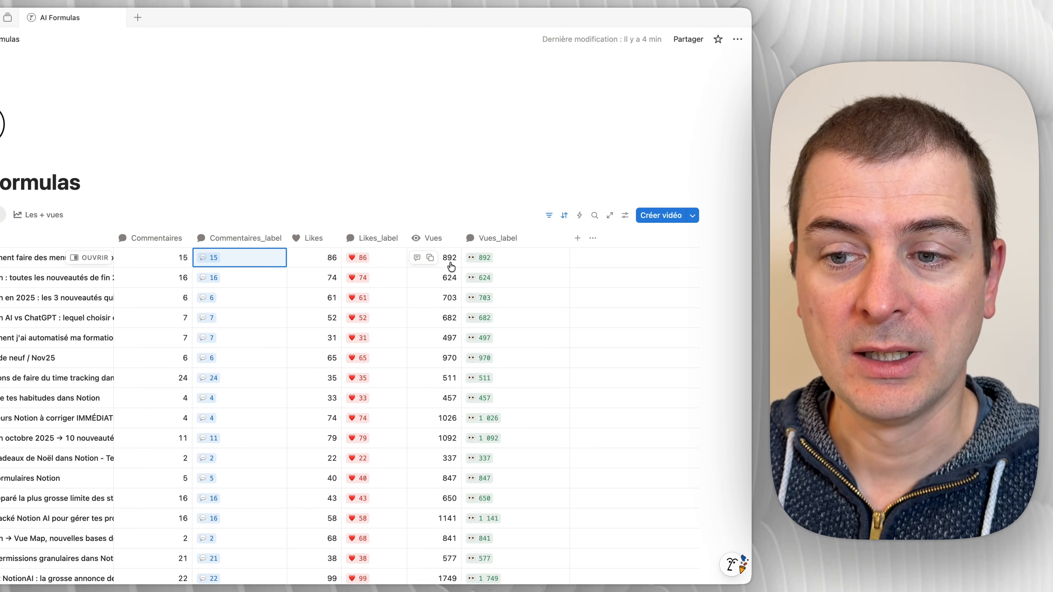
left_click(200, 202)
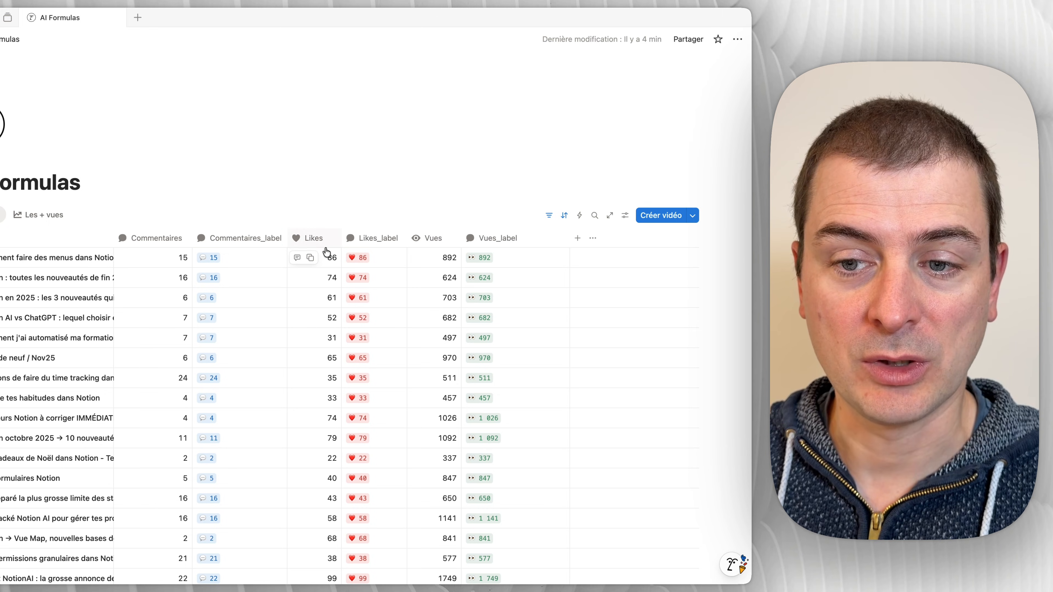
Step: Add a Formule property after Vues_label and open its formula editor from the first row
left_click(578, 243)
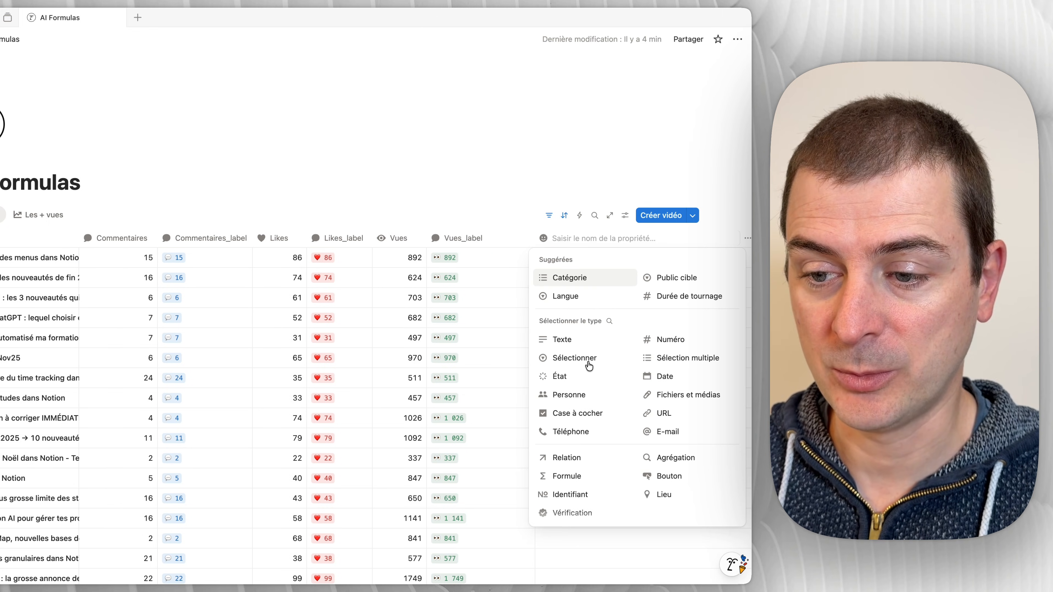
left_click(566, 476)
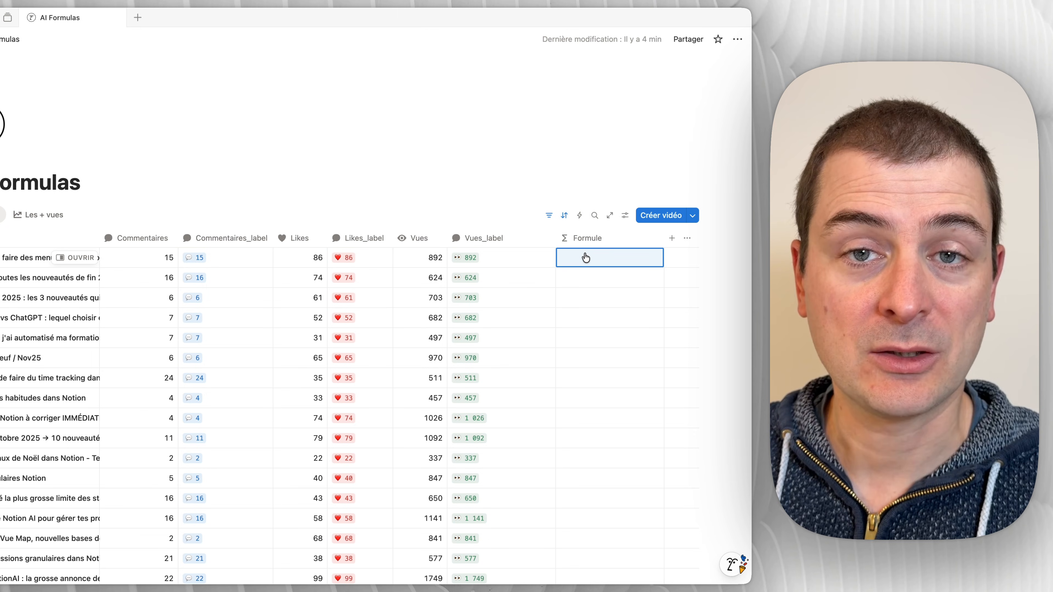
left_click(584, 254)
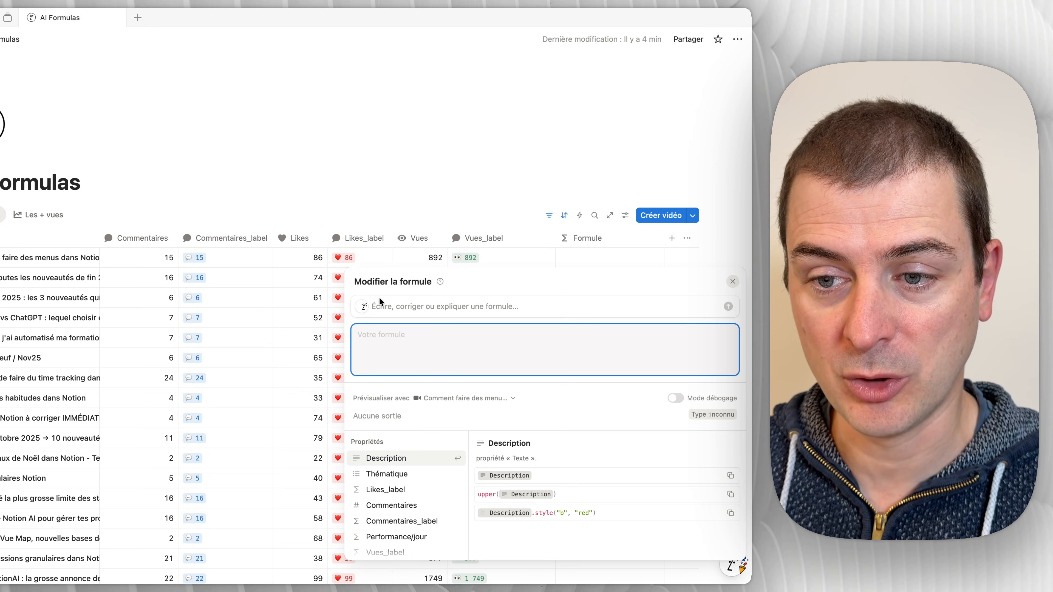
Step: Have the AI write the column's formula from the prompt "Calculer le ratio likes/vues" and close the editor
left_click(482, 307)
type("Ca")
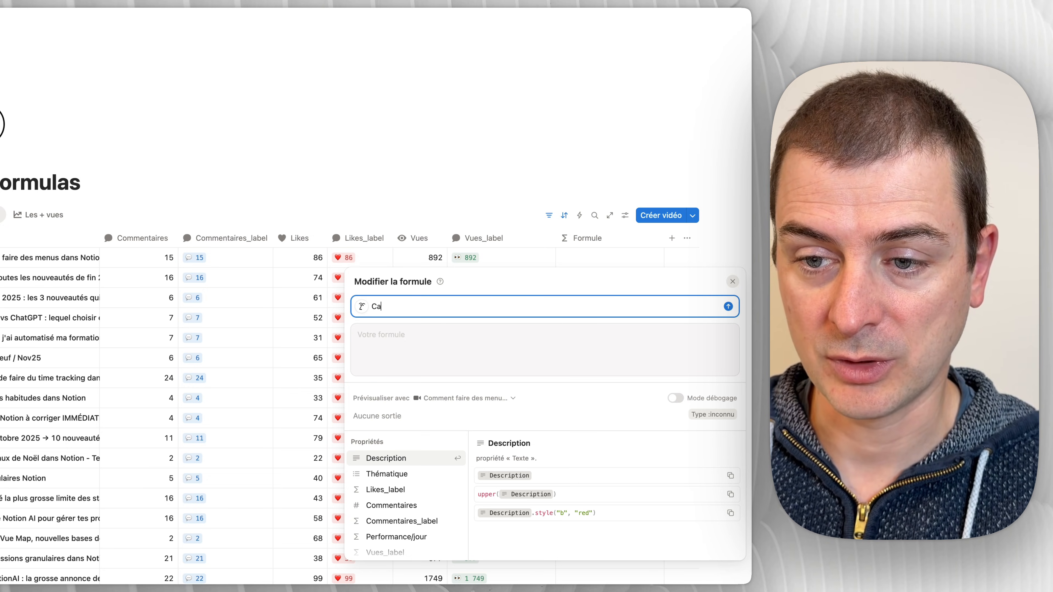
type("lculer l")
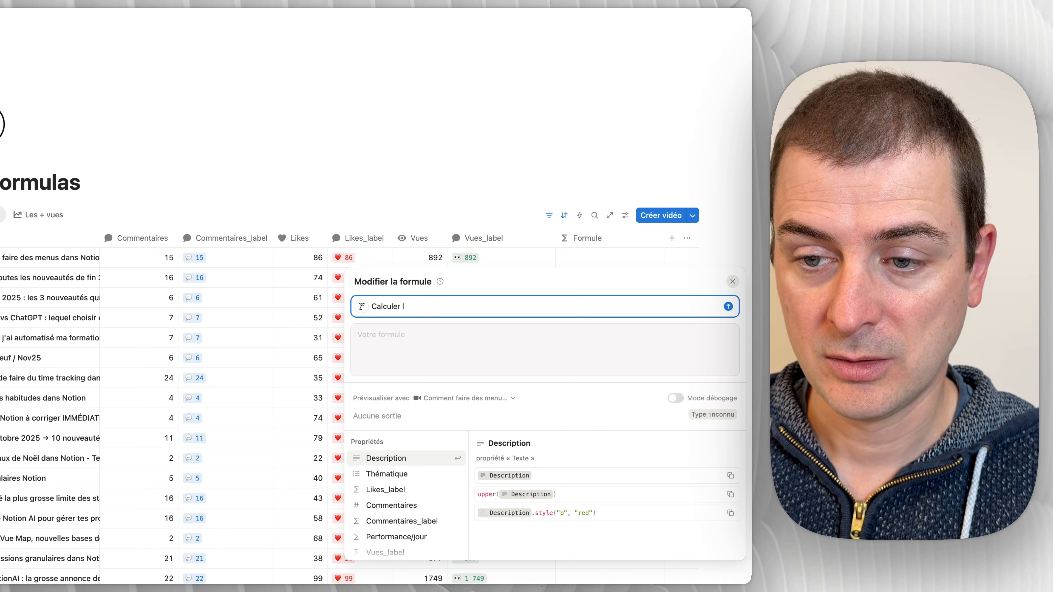
type("e ratio likes/")
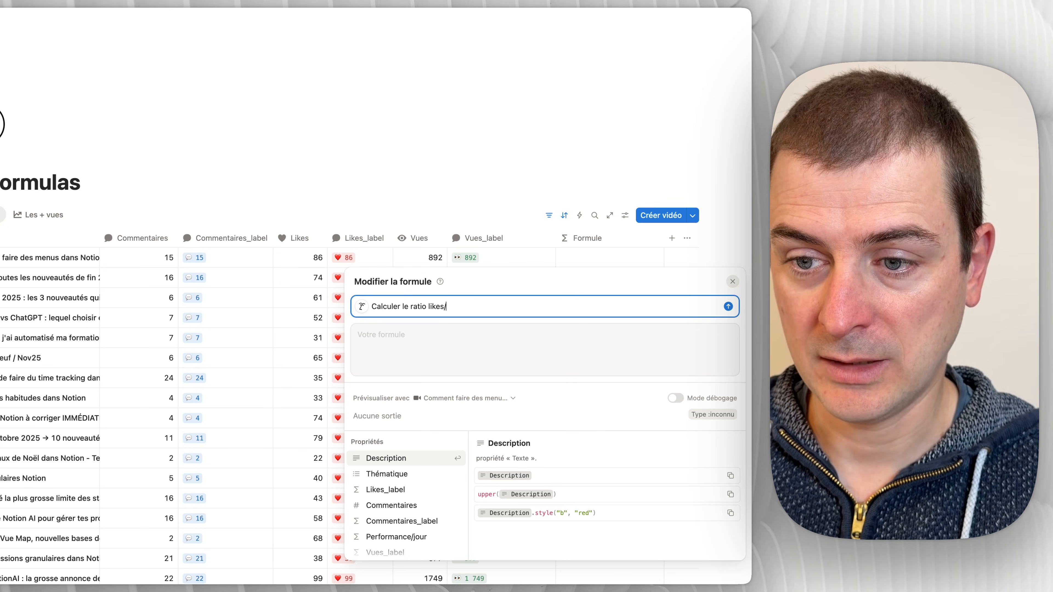
type("vues")
key("Return")
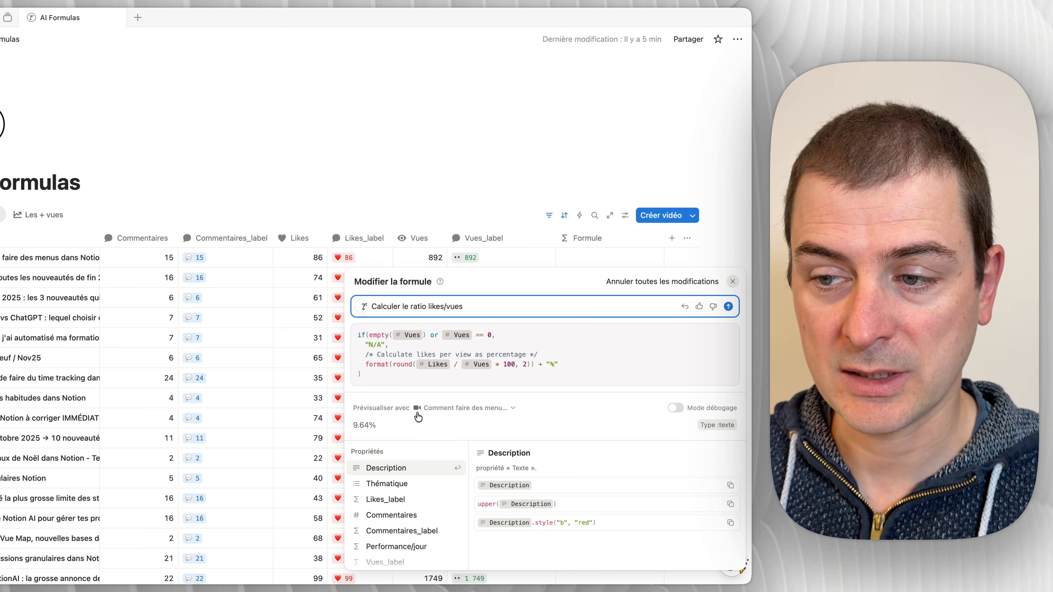
left_click(731, 238)
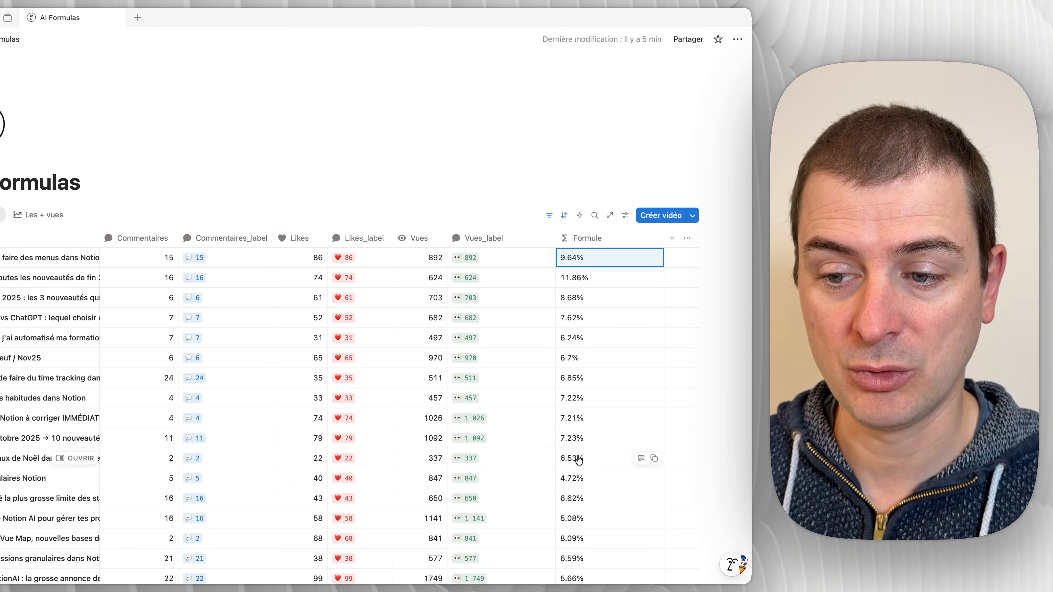
Step: Review the percentages in the Formule column and examine the generated formula's empty-views condition and "N/A" fallback
scroll(579, 456, "down", 5)
scroll(597, 291, "up", 2)
left_click(599, 162)
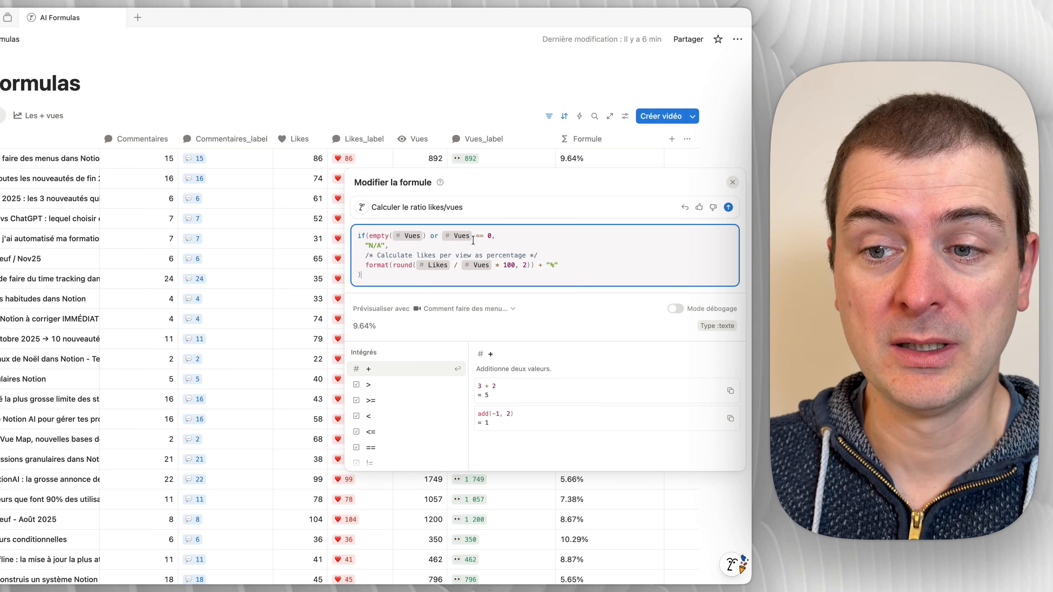
left_click(488, 236)
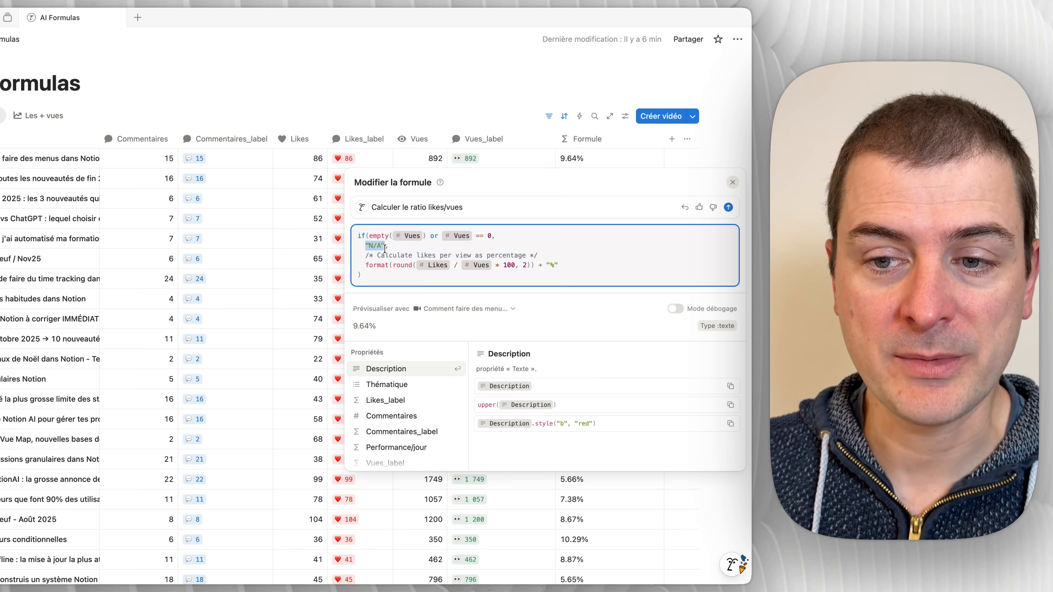
left_click(584, 158)
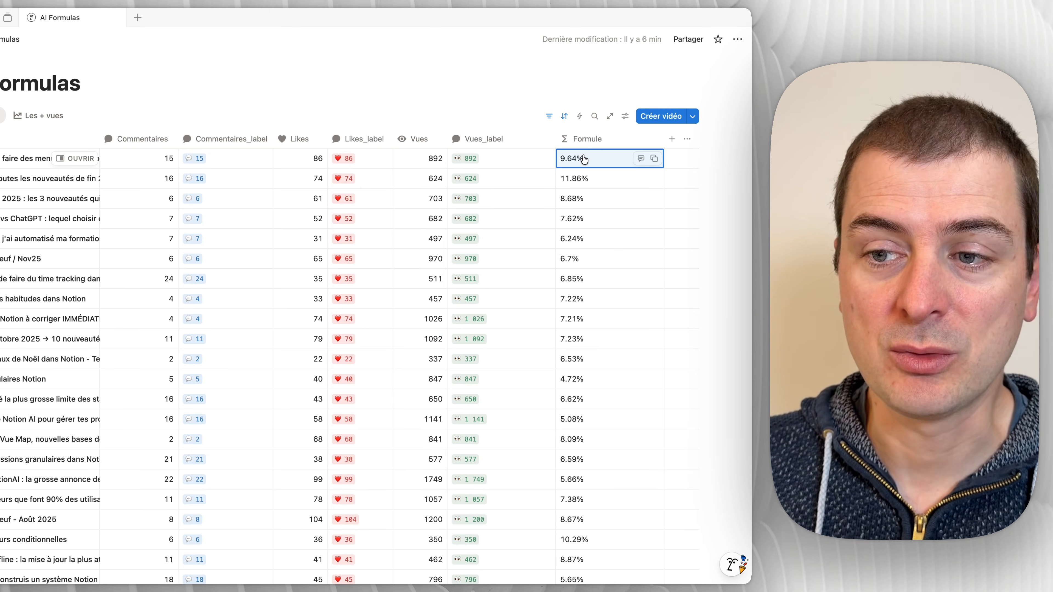
left_click(584, 160)
left_click(577, 161)
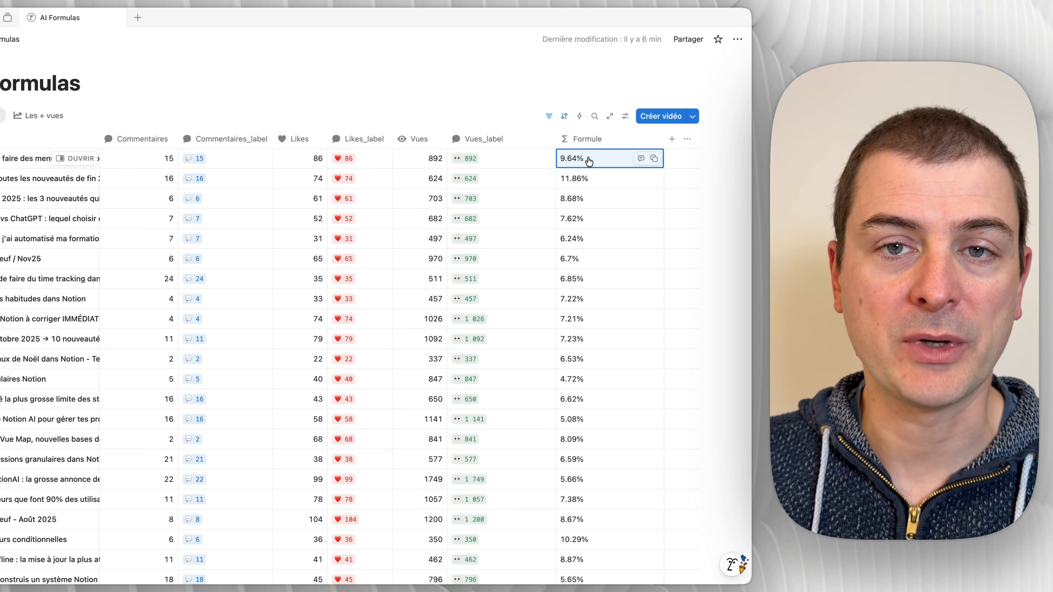
Step: Check which calculation and property options the Formule column offers for its text results
left_click(600, 140)
mouse_move(608, 270)
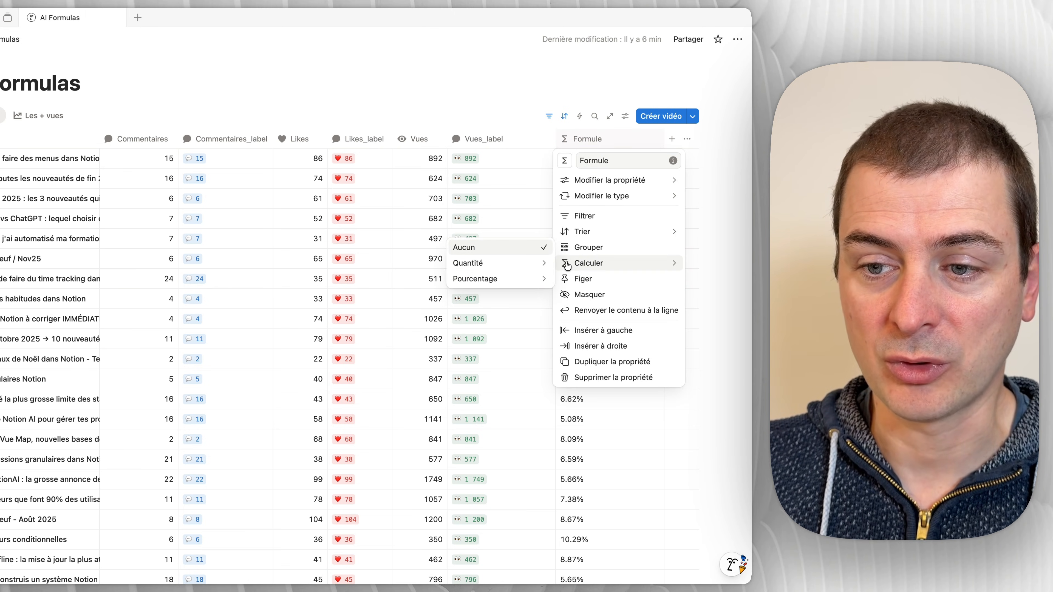
mouse_move(529, 276)
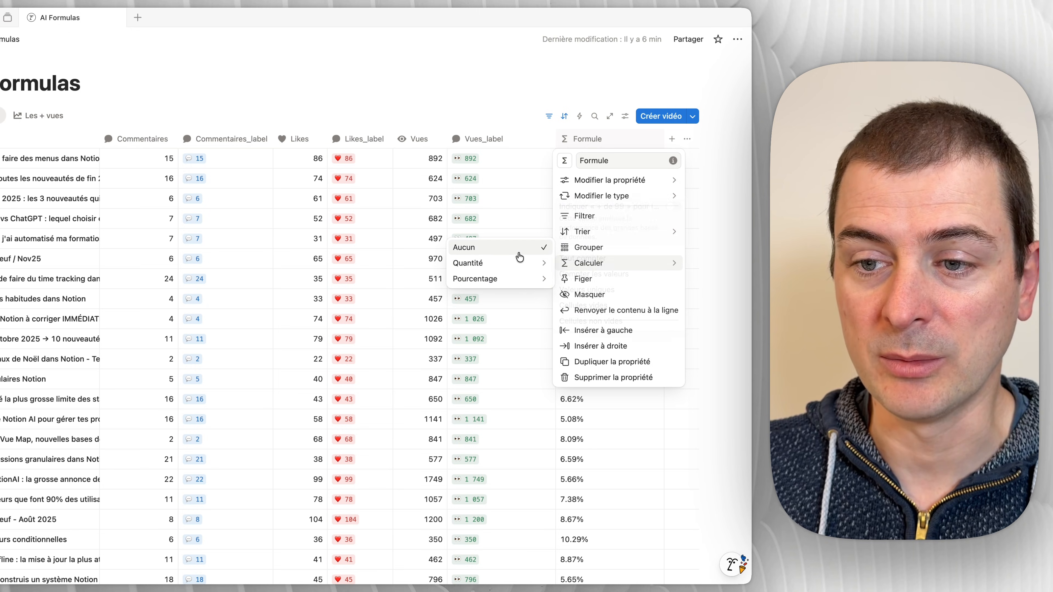
left_click(566, 127)
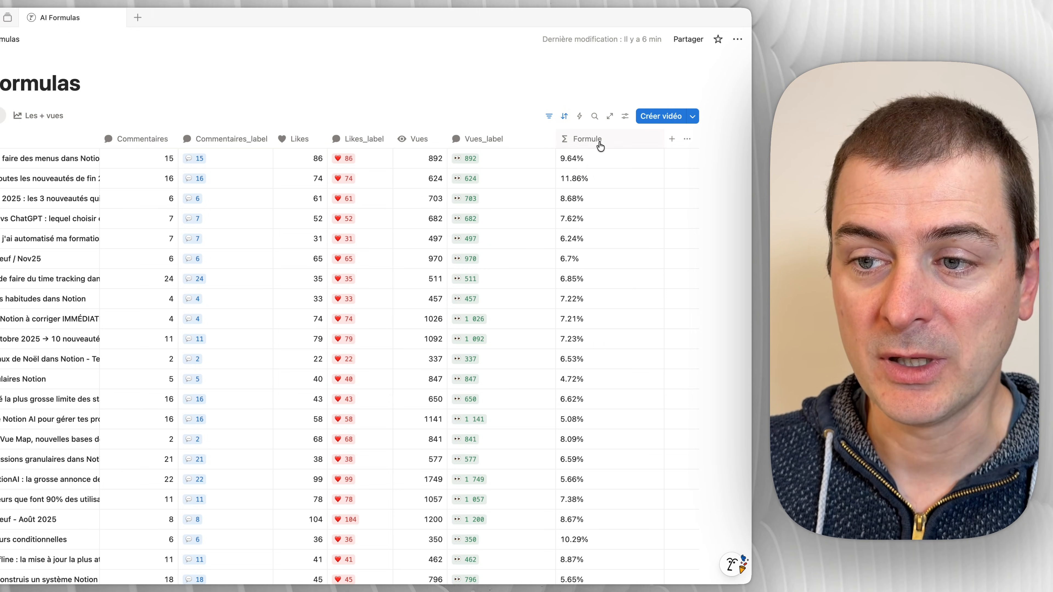
Step: Regenerate the ratio formula with the AI prompt extended by "en fournissant uniquement un résultat de type nombre"
left_click(591, 161)
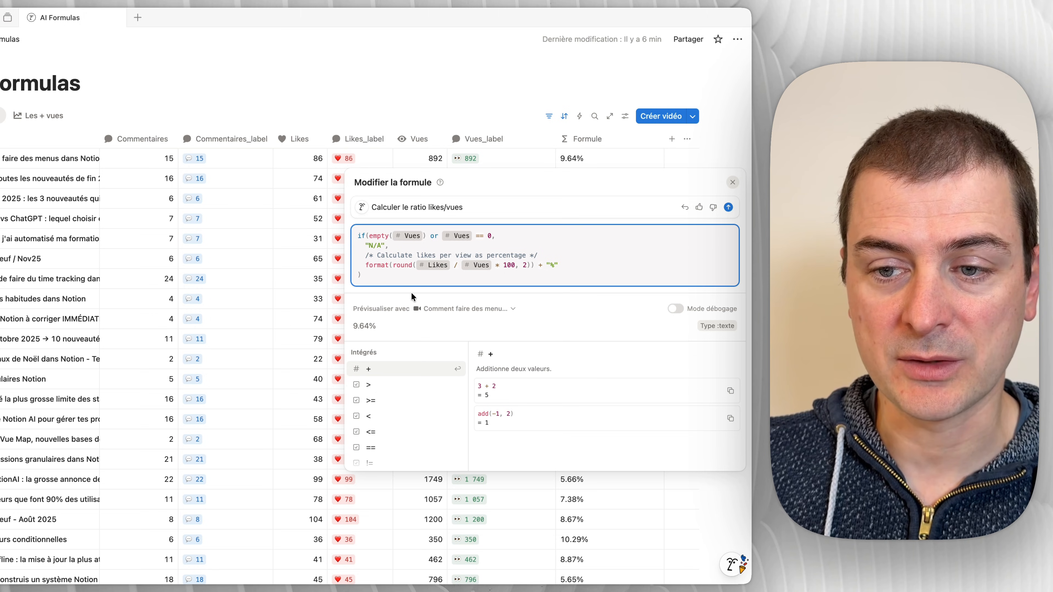
left_click(482, 208)
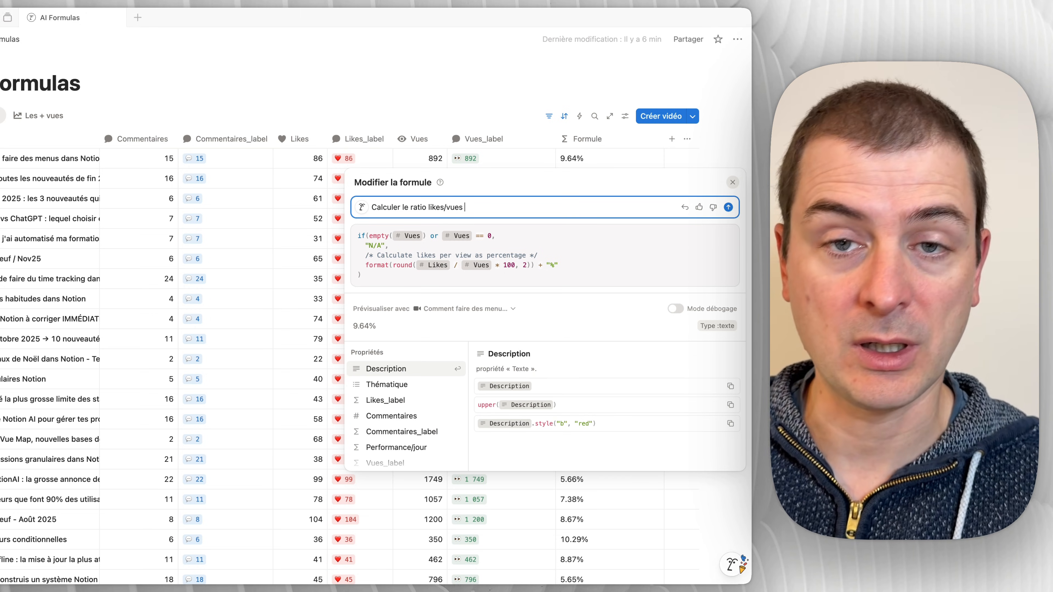
type("en fournissant uniquement un résultat de type nombre")
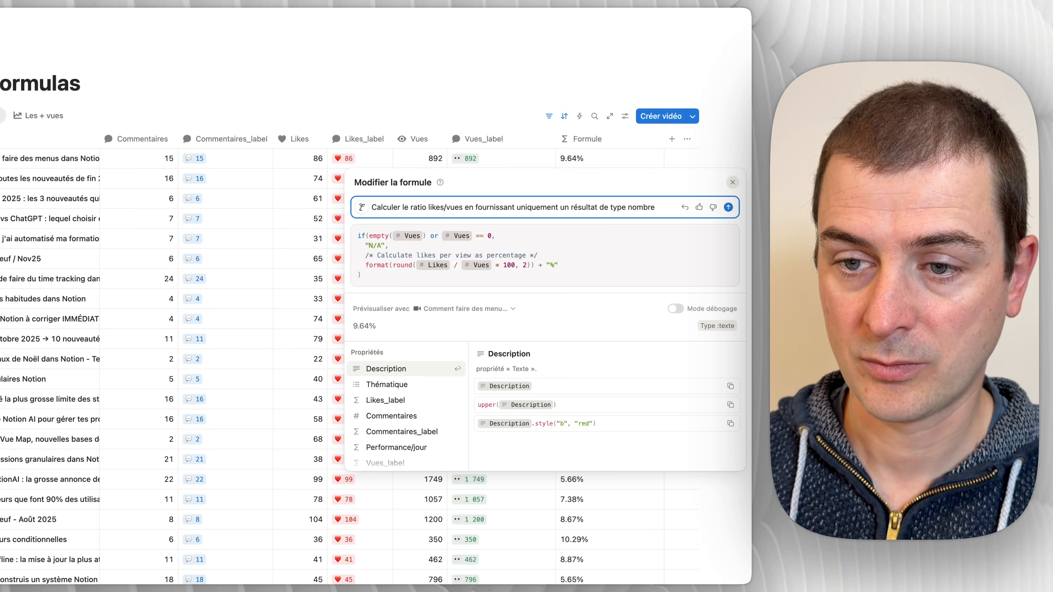
key("Return")
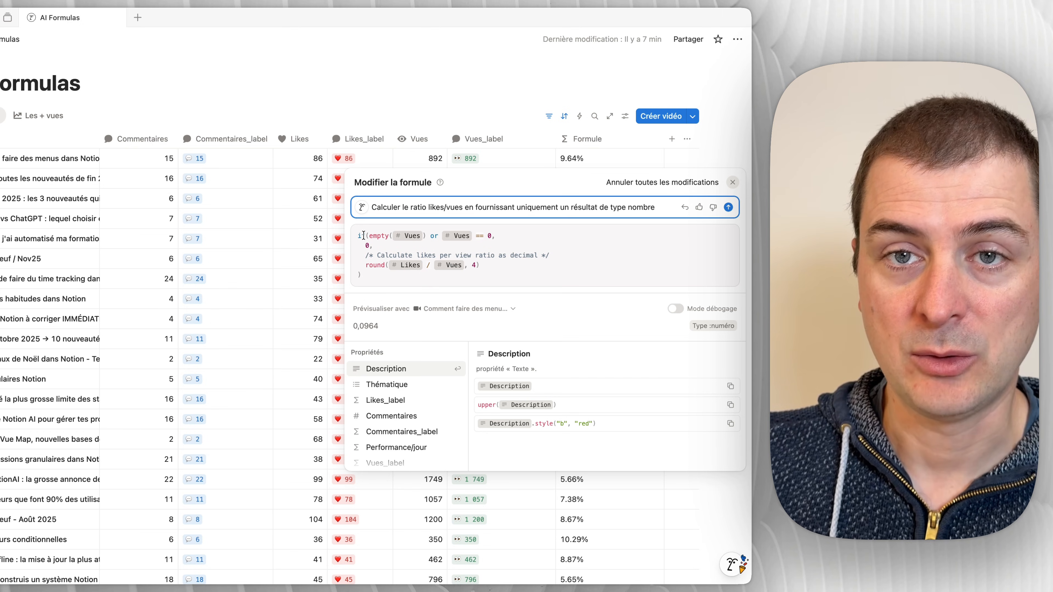
left_click(366, 244)
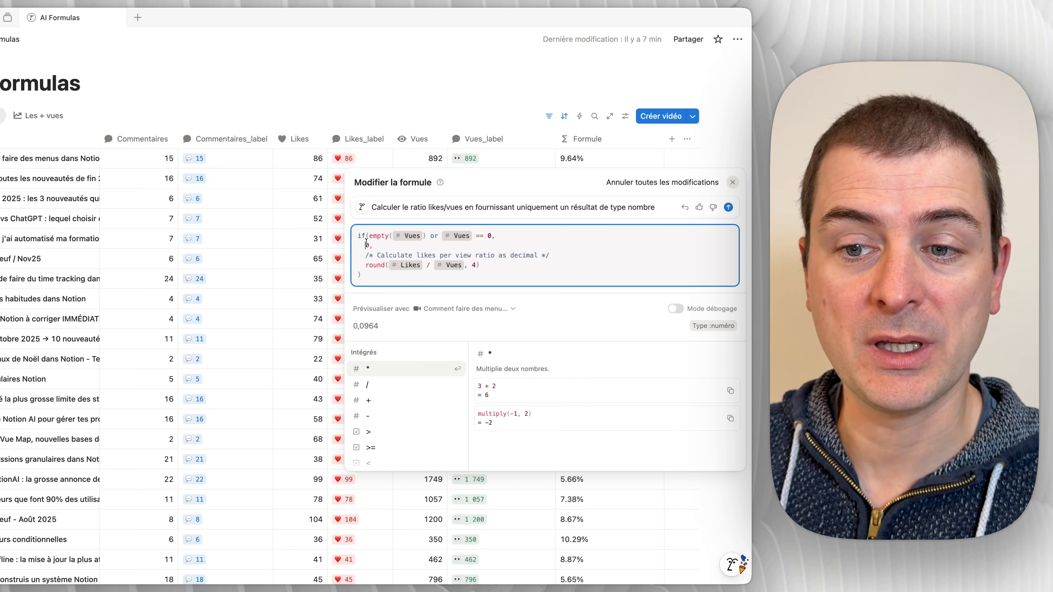
left_click(715, 143)
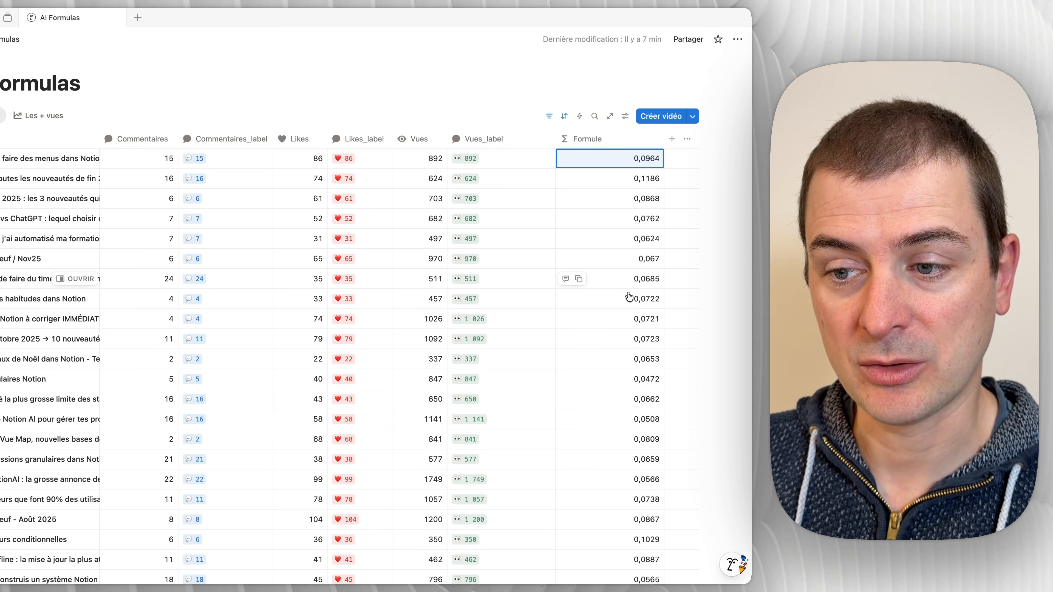
Step: Set the Formule column's number format to Pourcentage with decimals at Par défaut
left_click(601, 141)
left_click(649, 182)
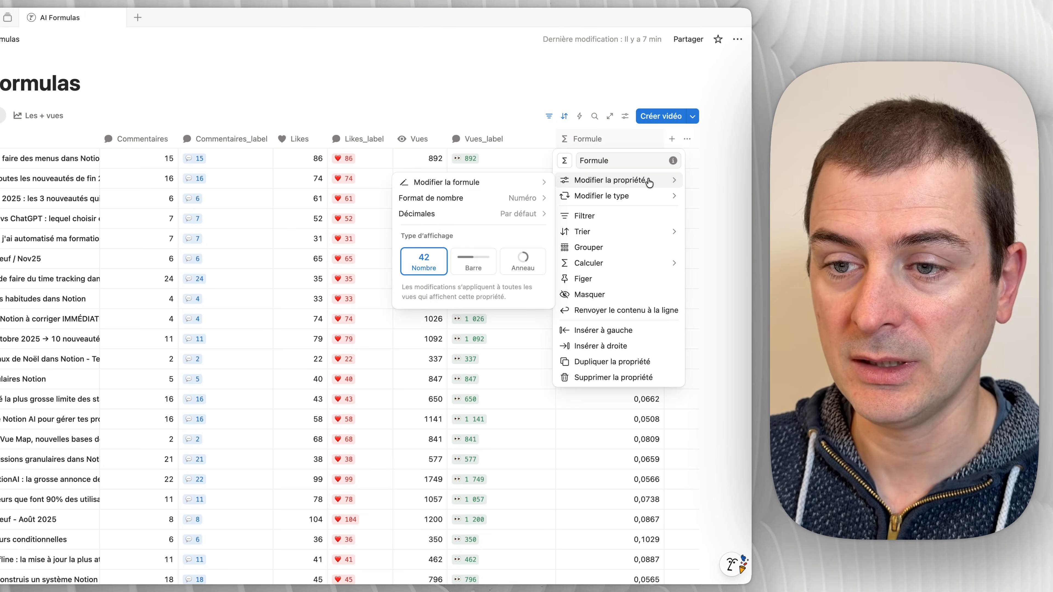
left_click(496, 203)
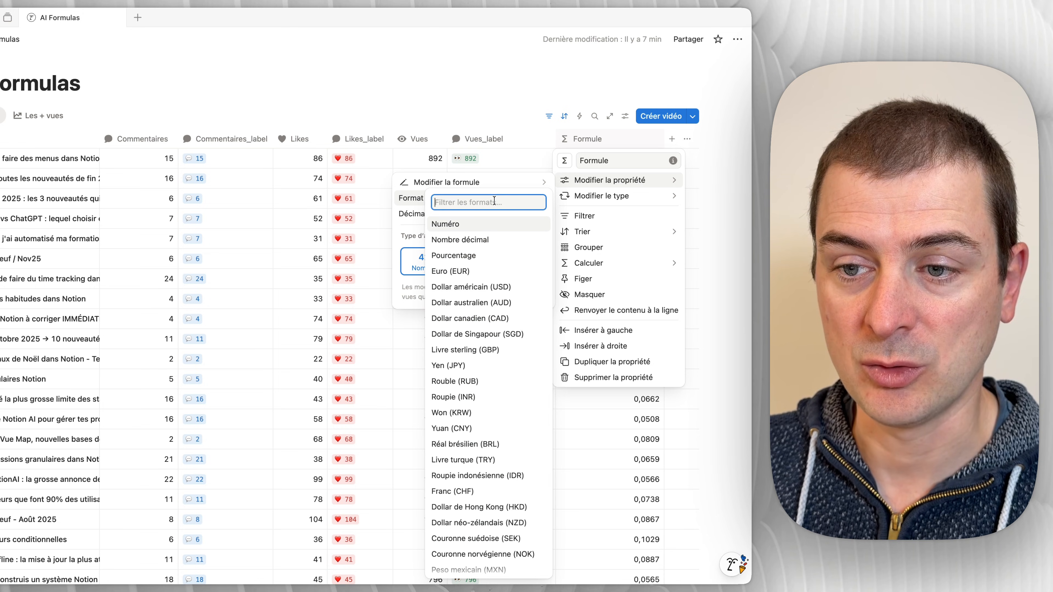
left_click(477, 258)
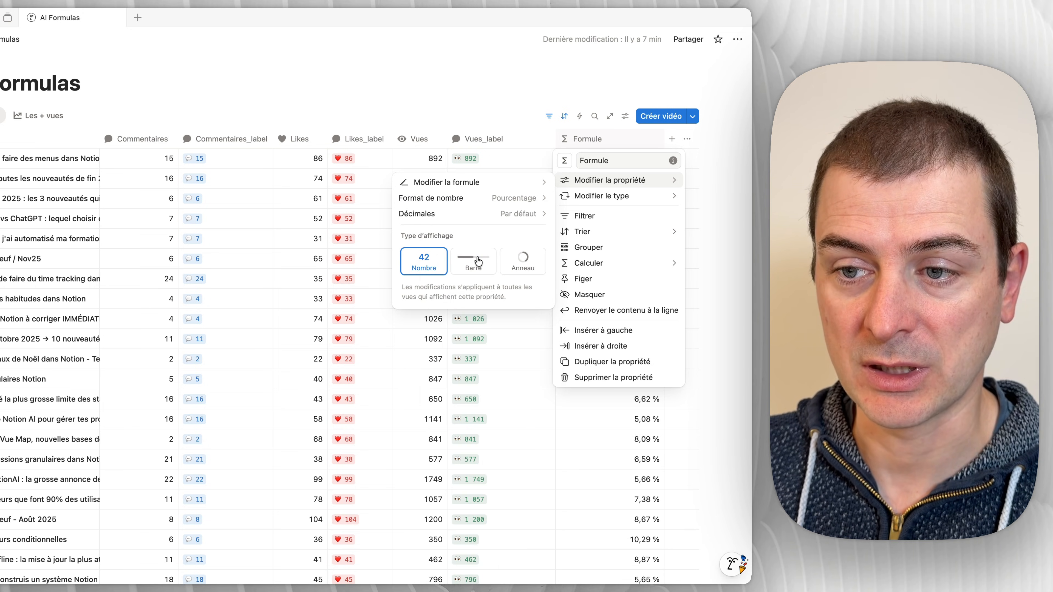
left_click(485, 213)
left_click(483, 230)
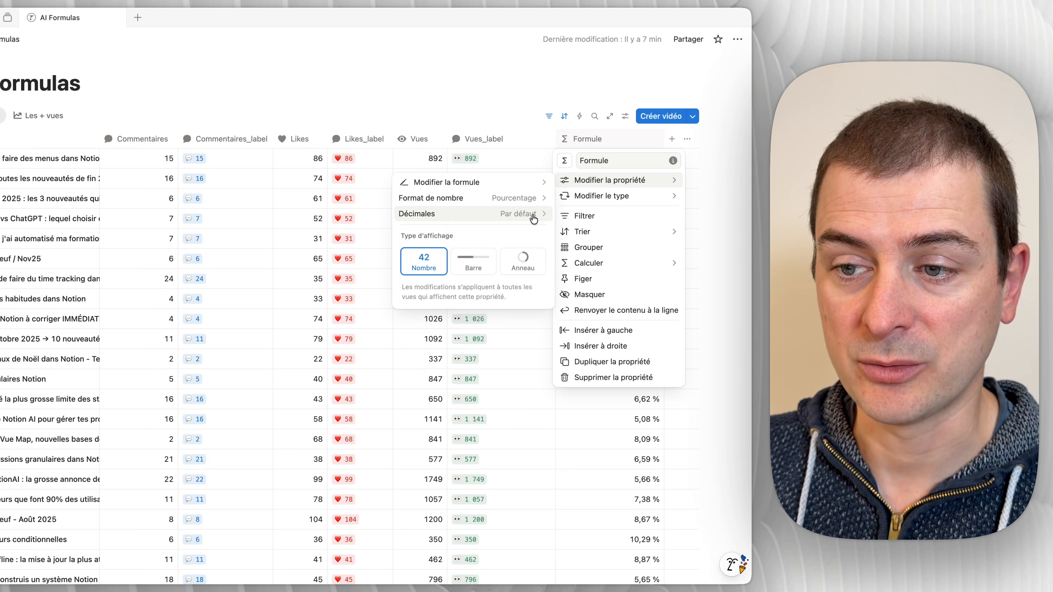
Step: Add a Moyenne calculation to the Formule column
left_click(696, 259)
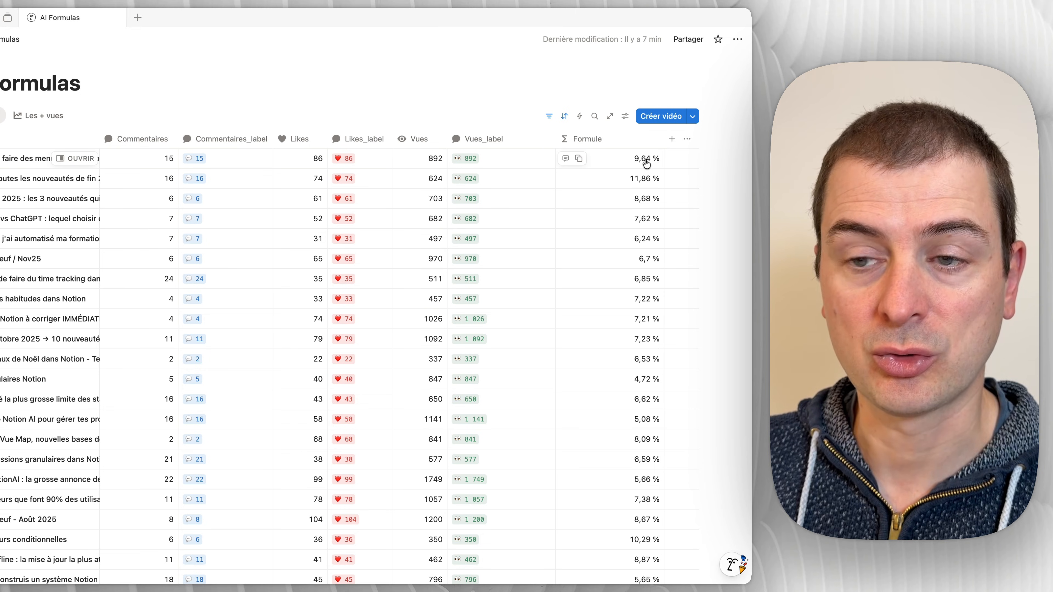
left_click(629, 142)
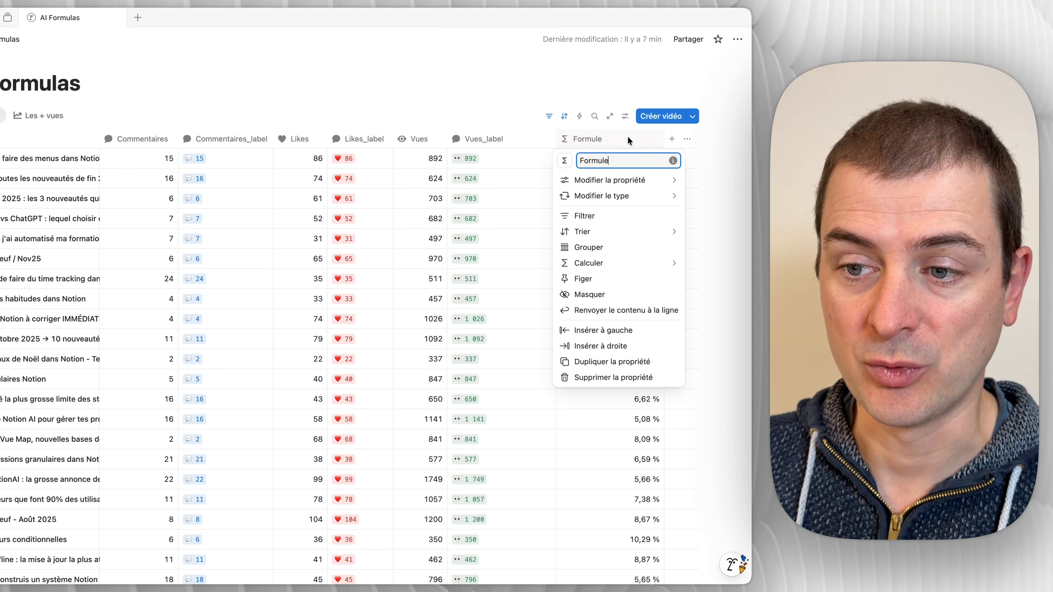
mouse_move(623, 264)
mouse_move(493, 289)
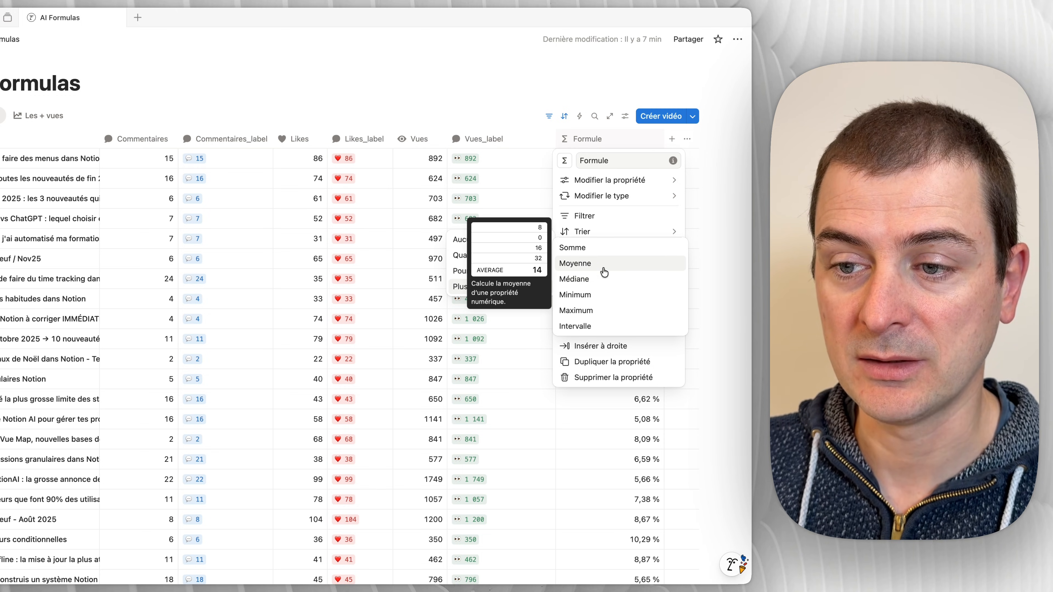
left_click(604, 270)
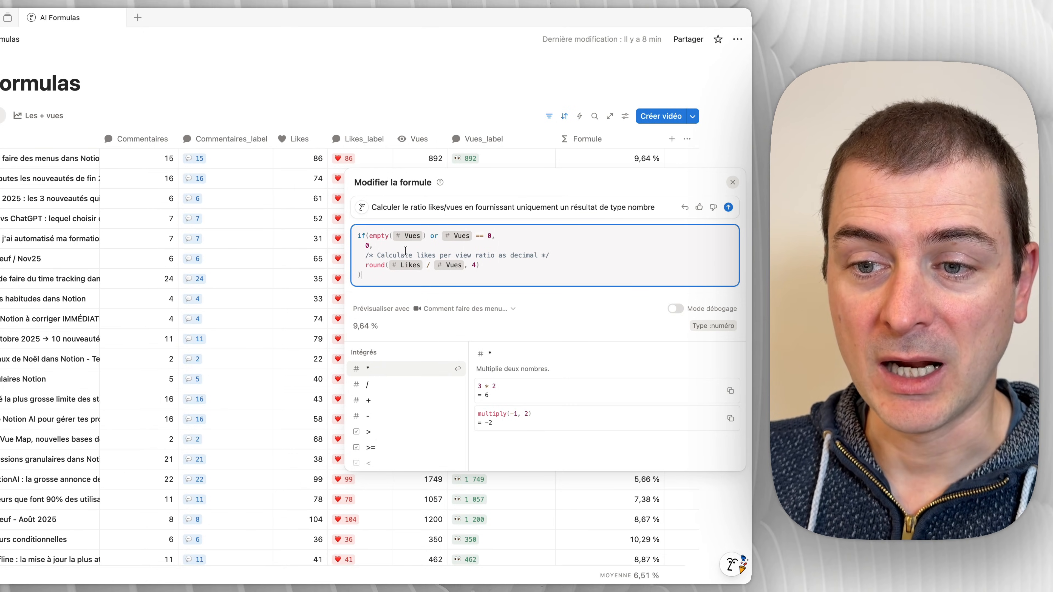
Step: Have the AI revise the formula with the prompt "Rajoute des commentaires en français pour que je puisse comprendre ce que tu fais"
left_click(666, 207)
key("super+a")
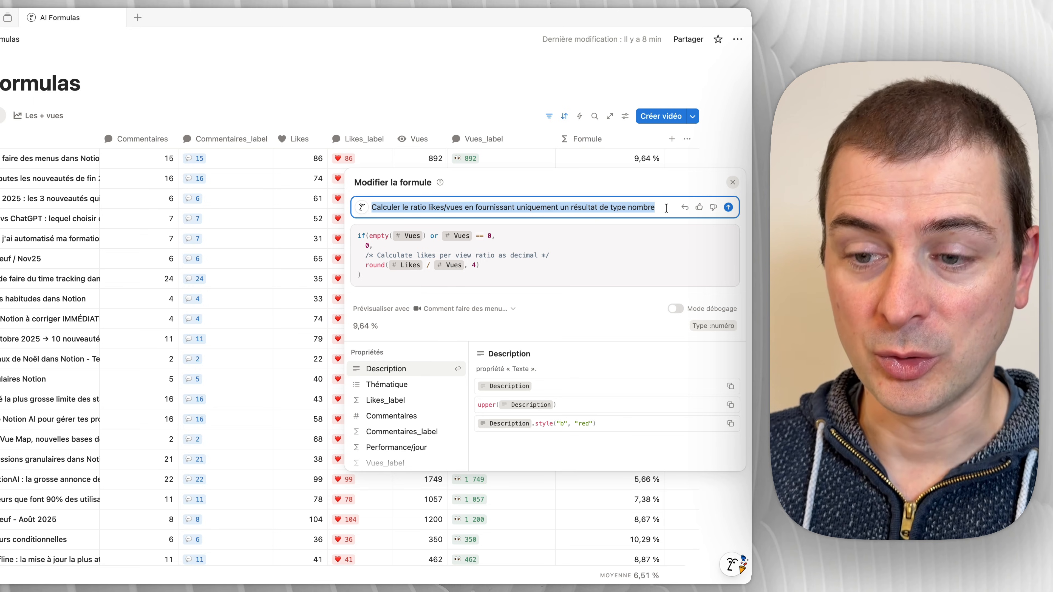
type("Rajout")
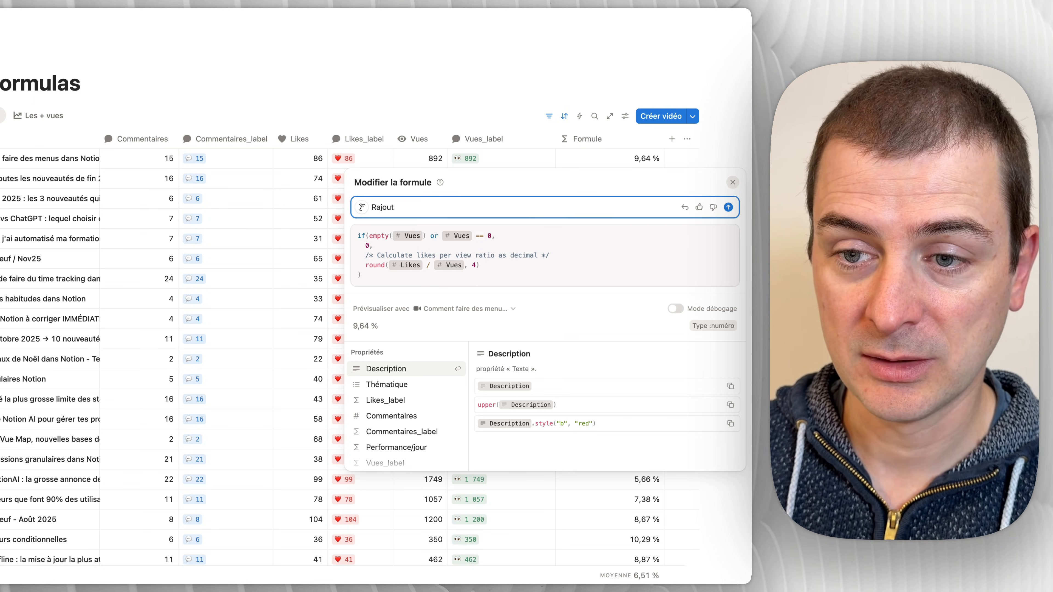
type("e des commentaires en français pour que je puisse comprendre ce que t")
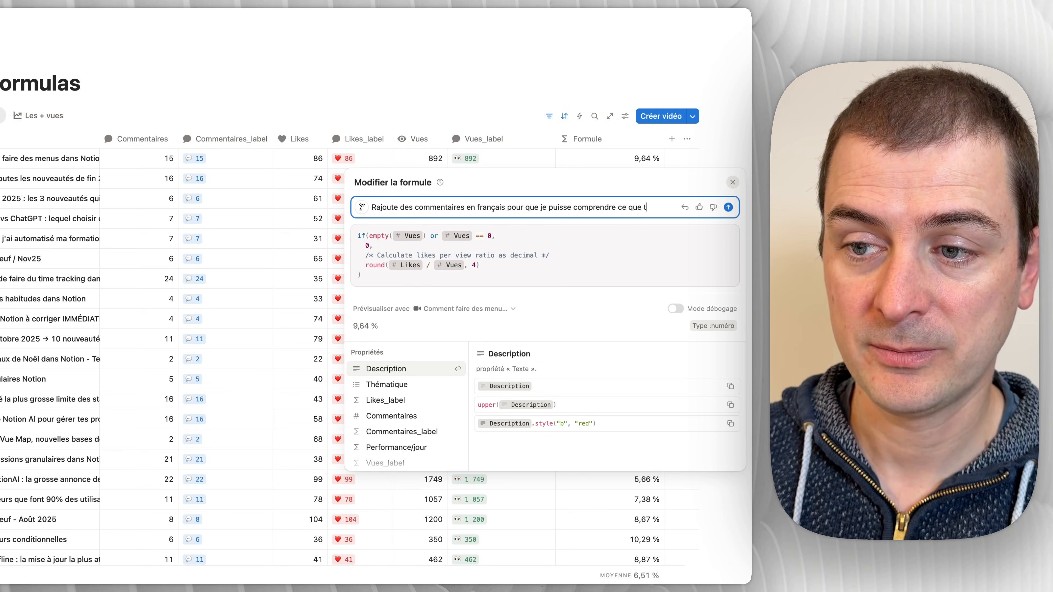
key("Return")
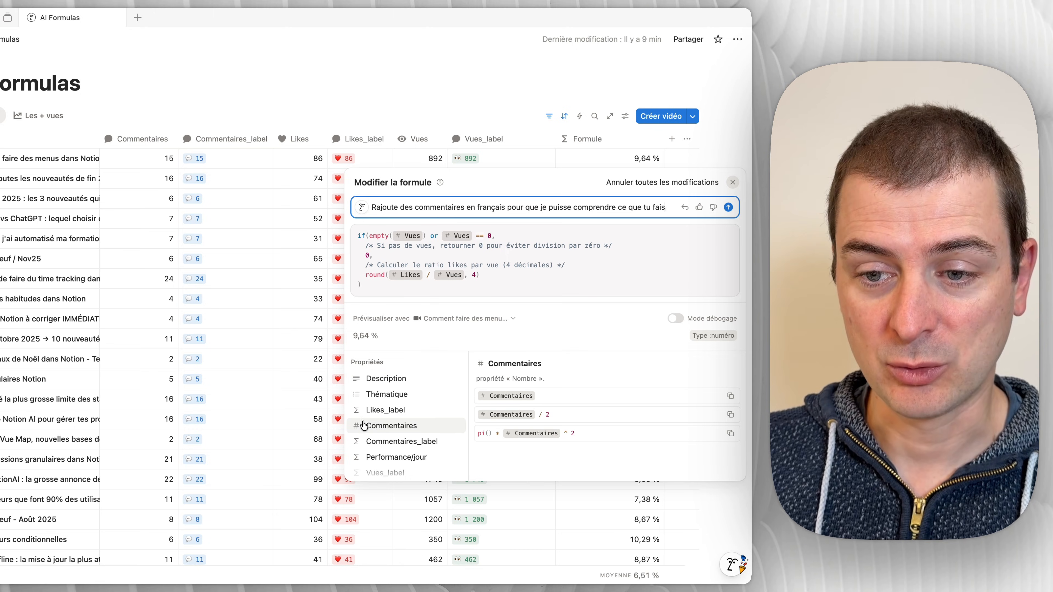
scroll(408, 427, "down", 10)
scroll(409, 429, "up", 10)
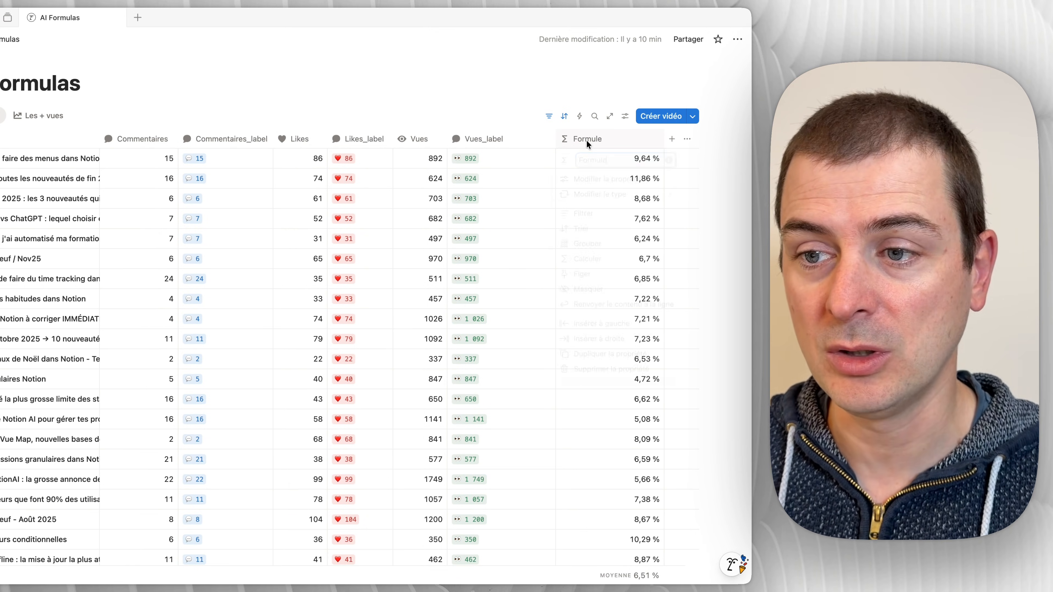
Step: Rename the Formule column to "Ratio like/vues"
left_click(587, 140)
type("Rat")
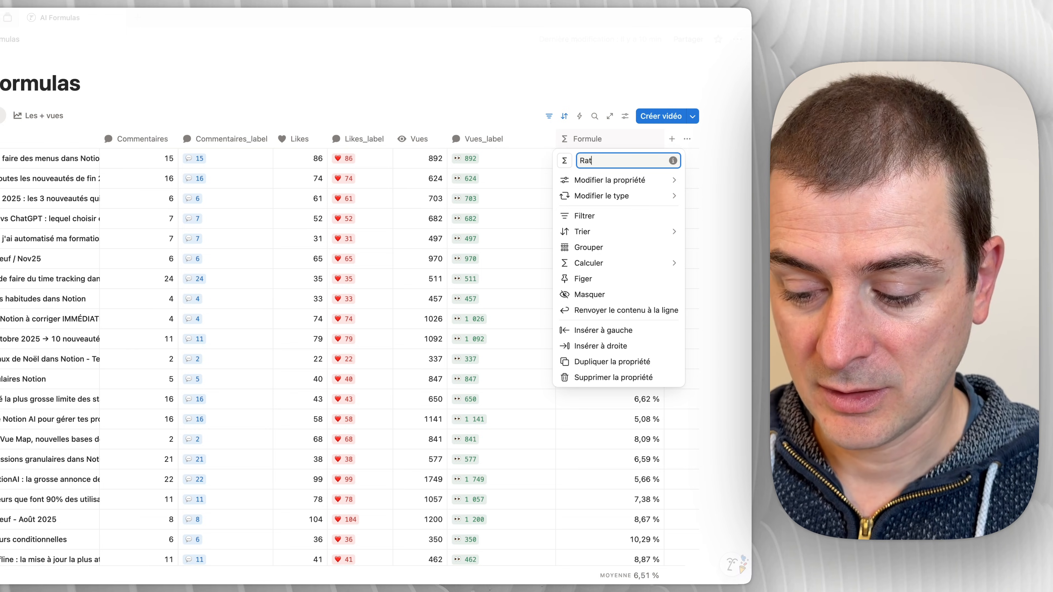
type("io like/")
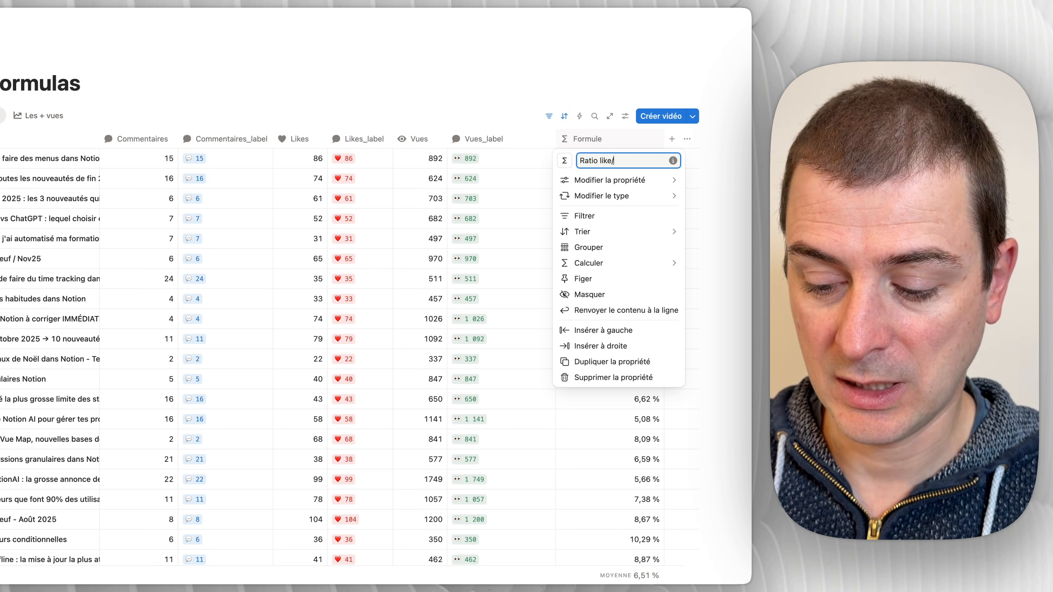
type("vues")
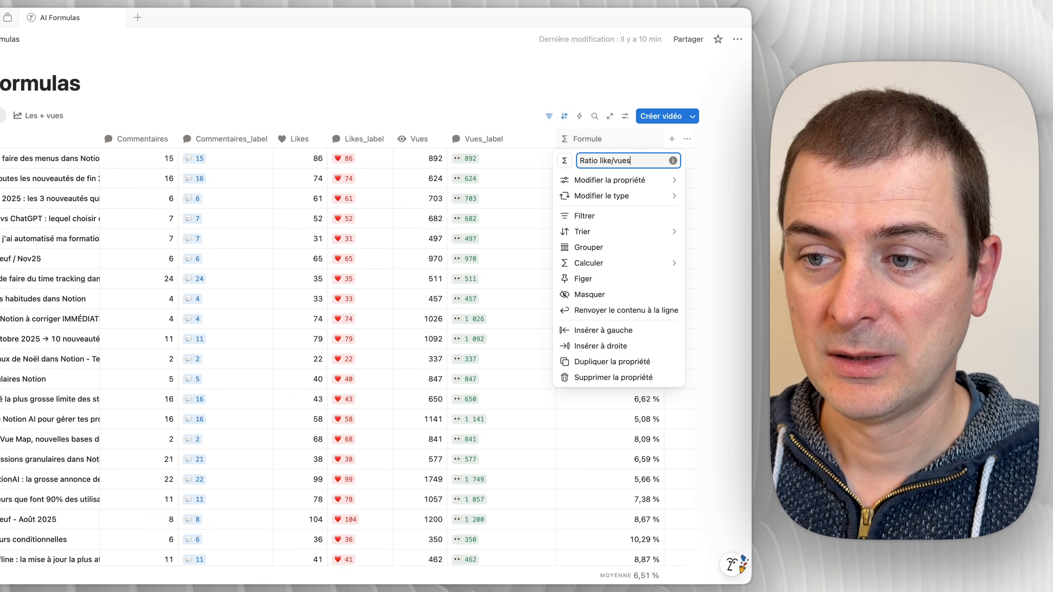
left_click(96, 114)
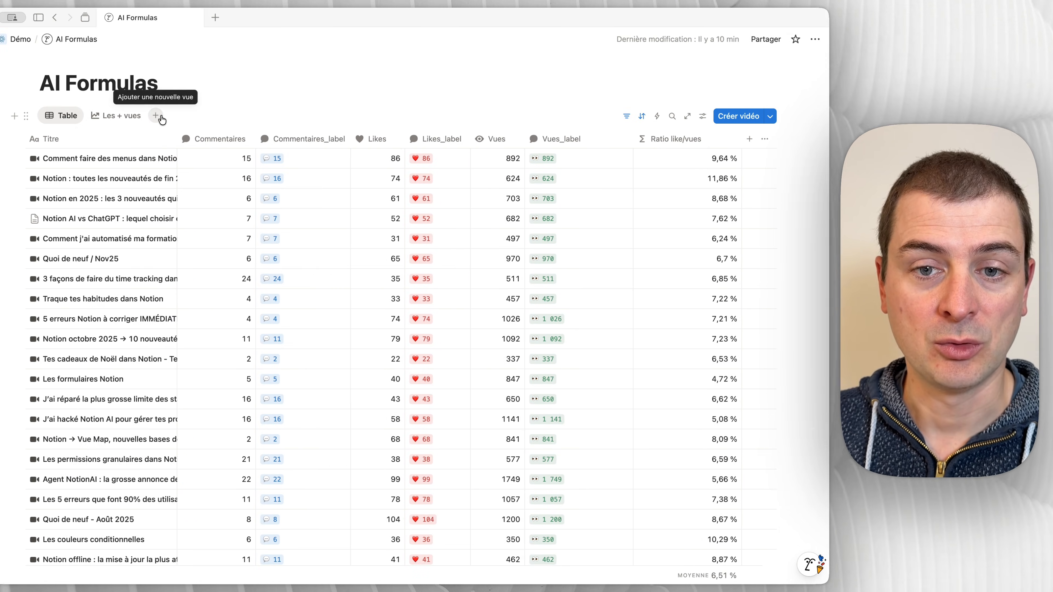
Step: Add a new Graphique view to the AI Formulas database and set its chart type to line
left_click(82, 115)
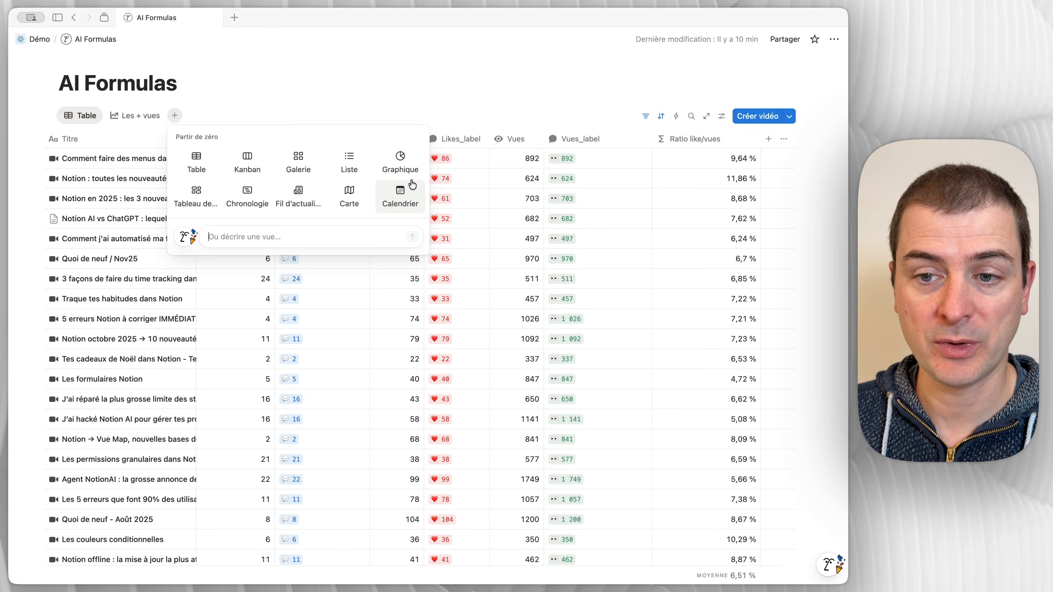
left_click(398, 163)
left_click(744, 307)
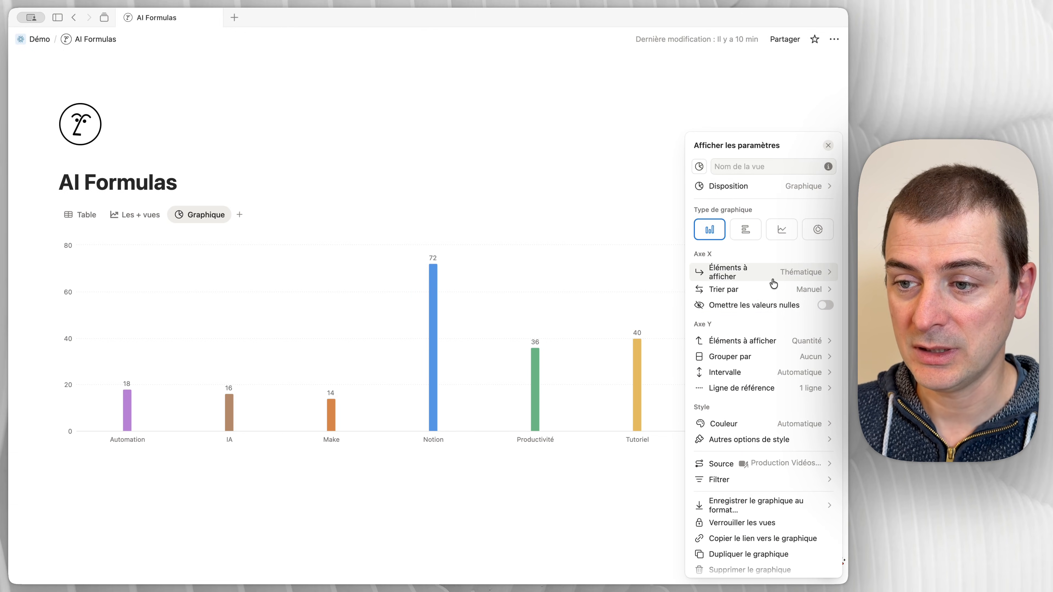
left_click(788, 234)
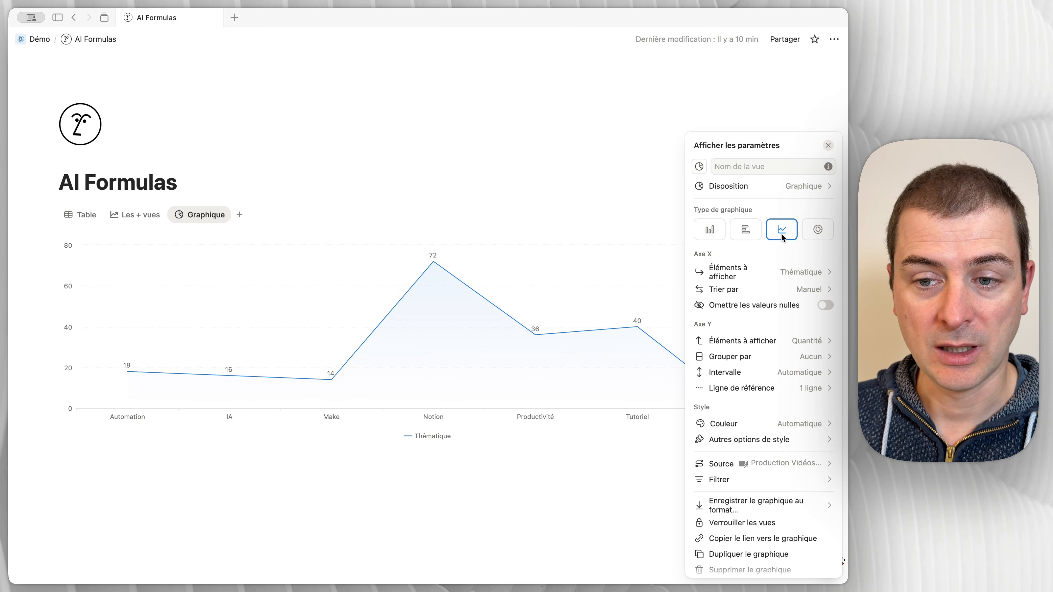
Step: Set the chart's X axis to Date de publication grouped by Mois
left_click(798, 272)
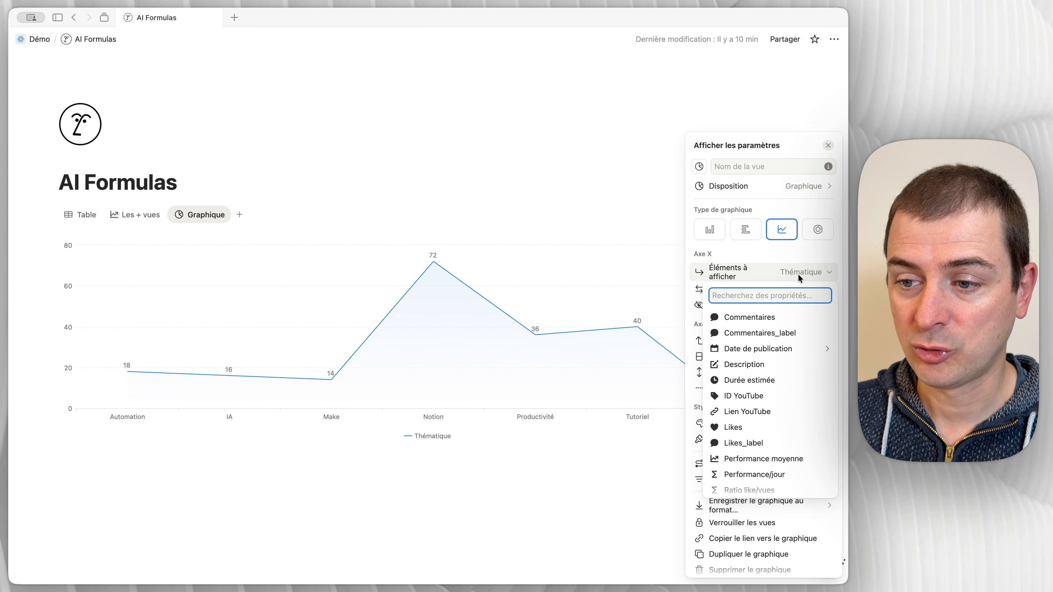
mouse_move(789, 355)
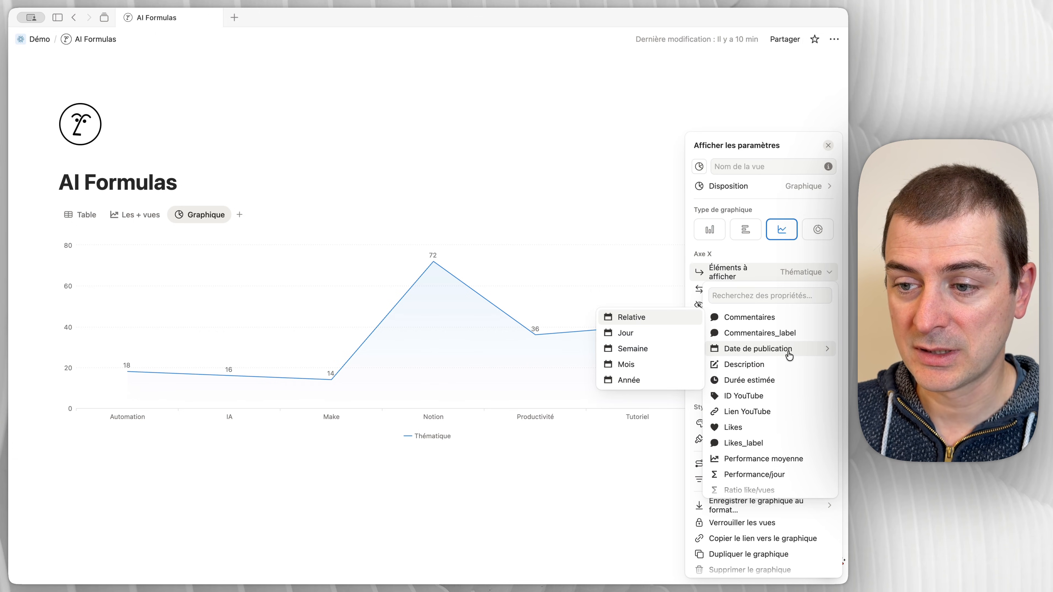
left_click(636, 364)
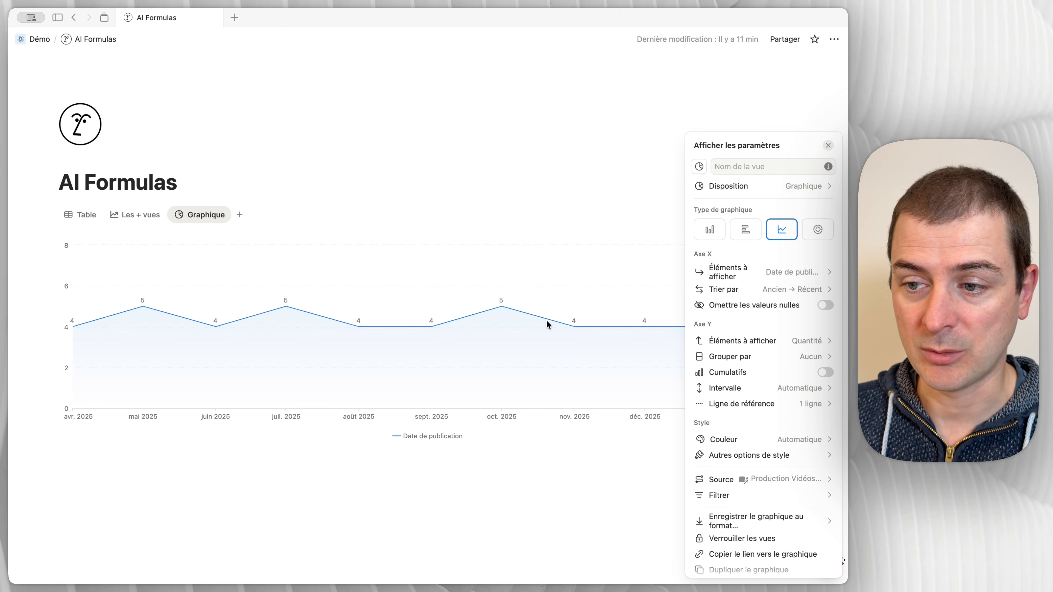
Step: Set the chart's Y axis to the Moyenne of Ratio like/vues and close the view settings
left_click(787, 345)
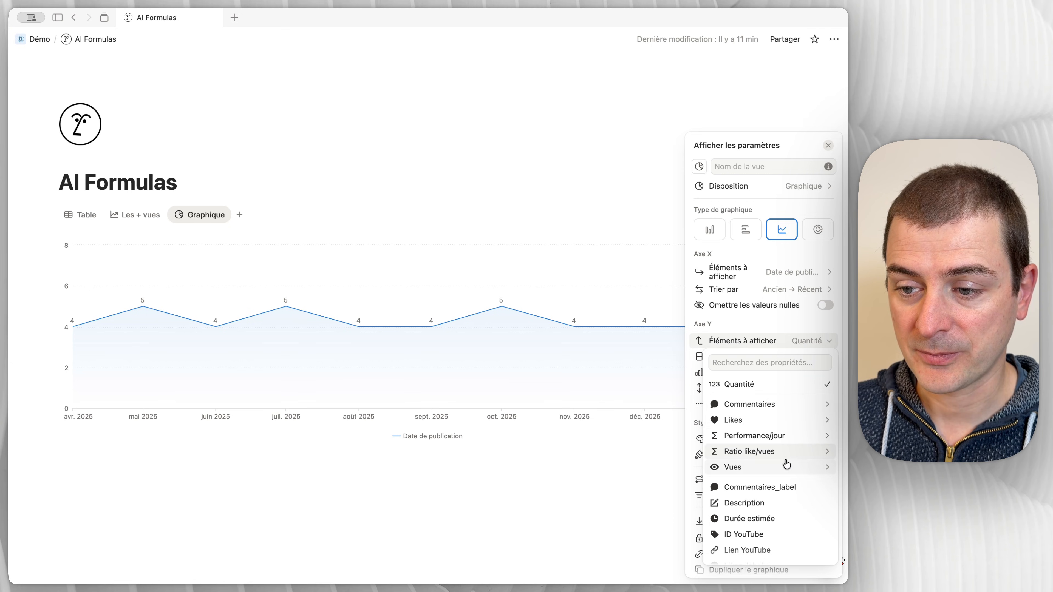
mouse_move(787, 456)
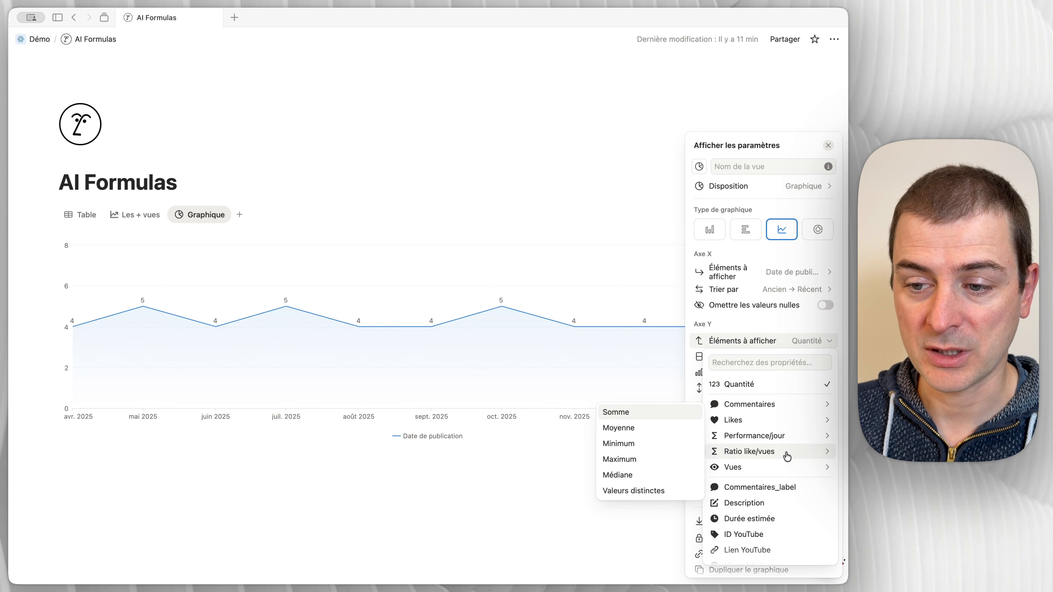
left_click(642, 429)
key("Escape")
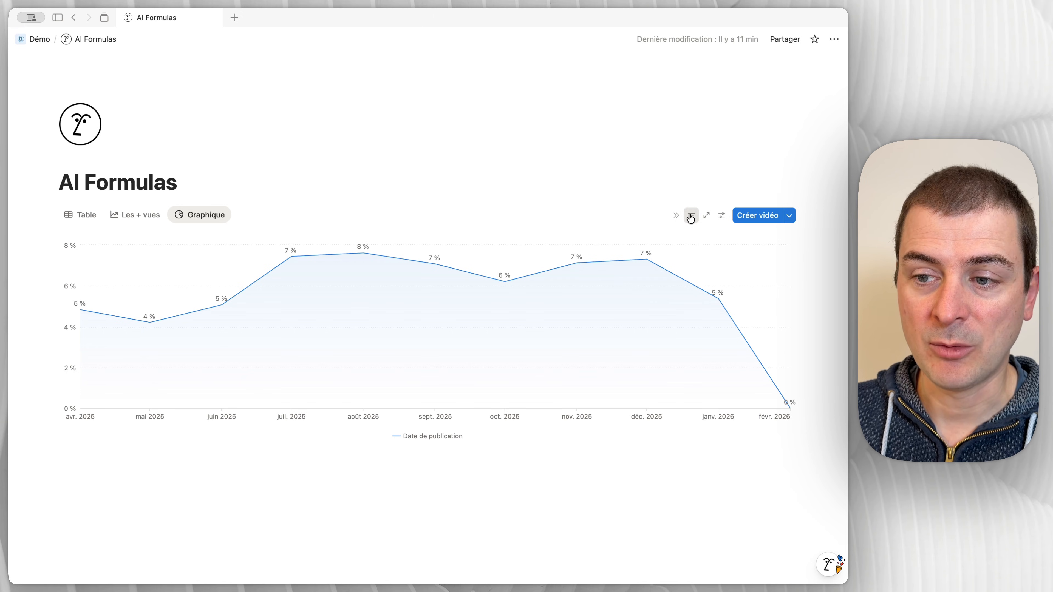
Step: Filter the chart by Statut to include only the Terminé group
left_click(691, 216)
left_click(714, 481)
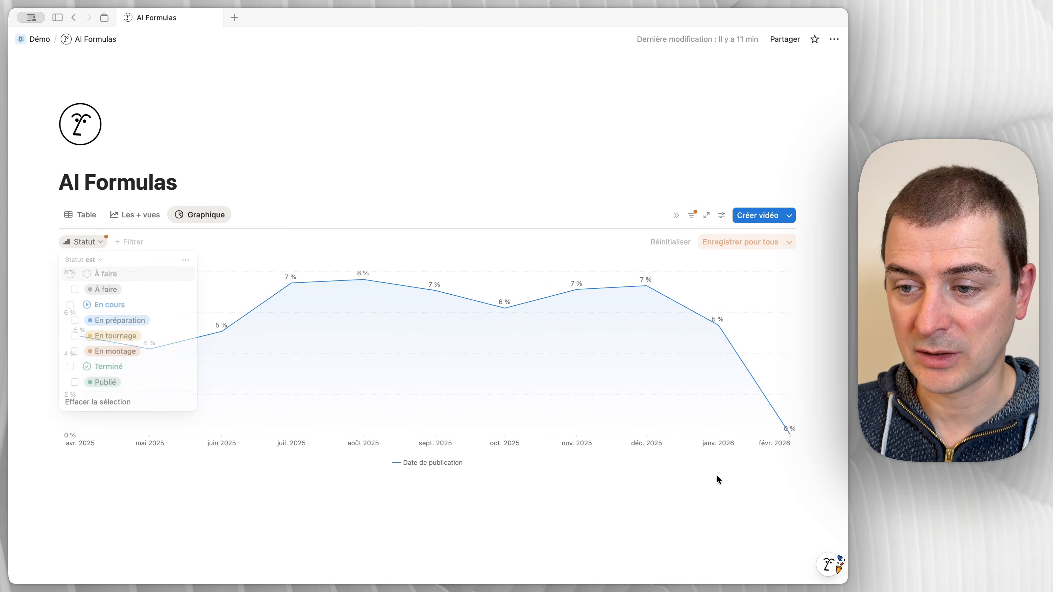
left_click(109, 368)
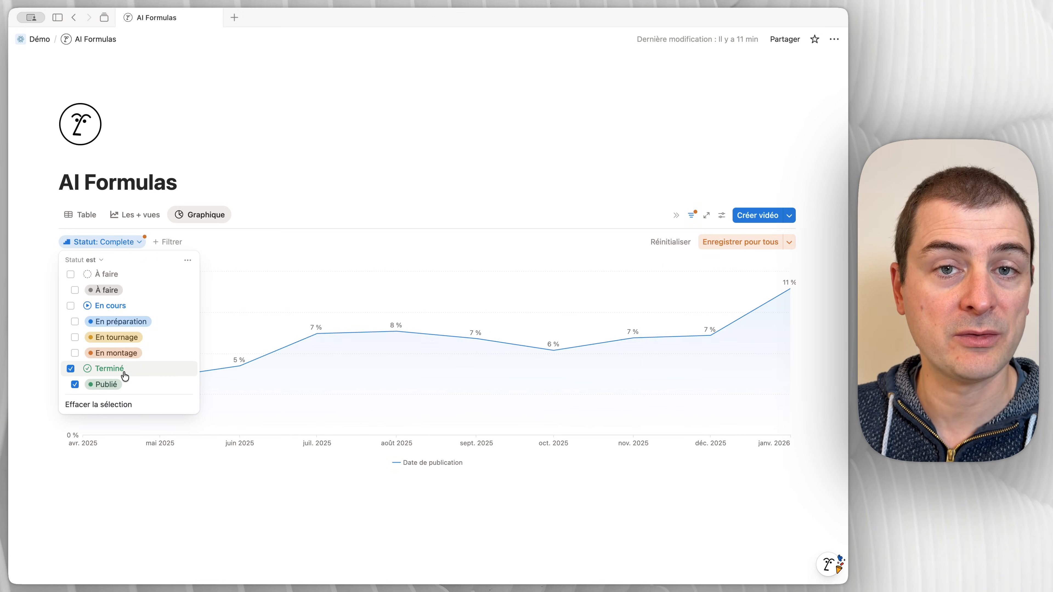
left_click(393, 199)
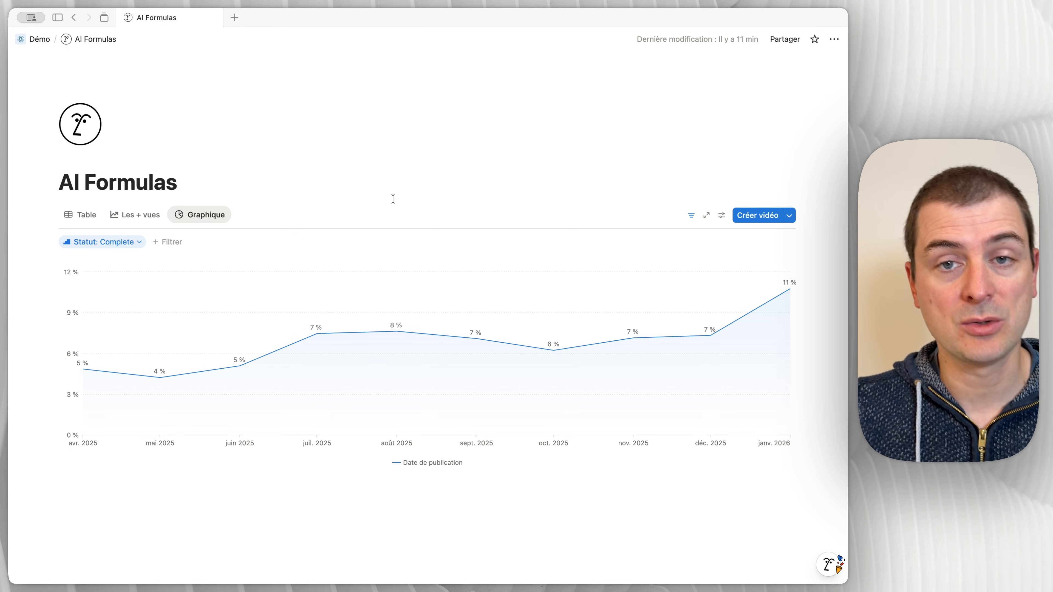
Step: Inspect the videos behind the chart's janv. 2026 point, including their Ratio like/vues values, and close the data window
mouse_move(792, 286)
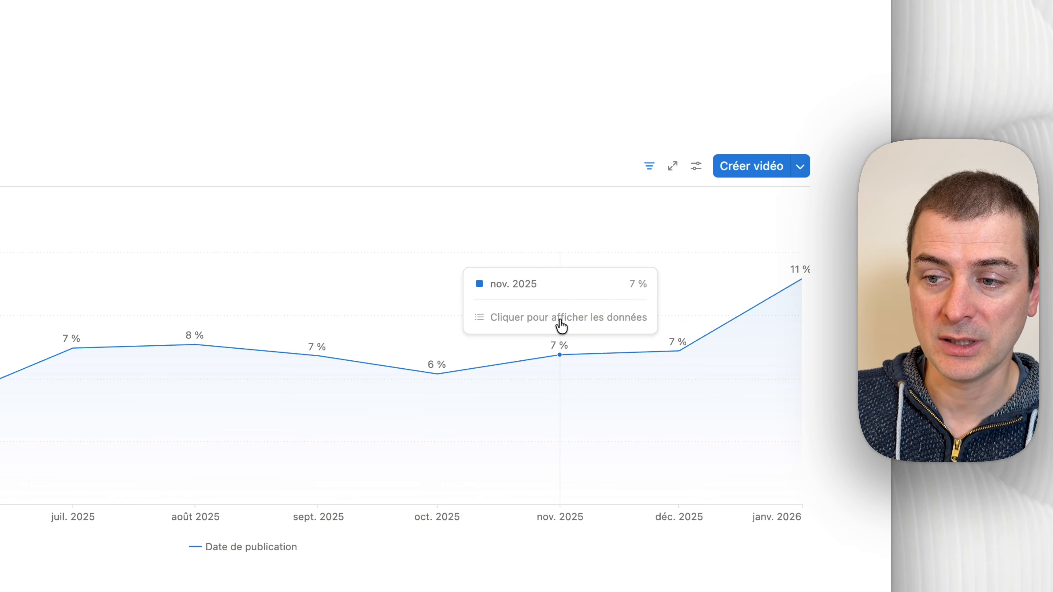
left_click(797, 283)
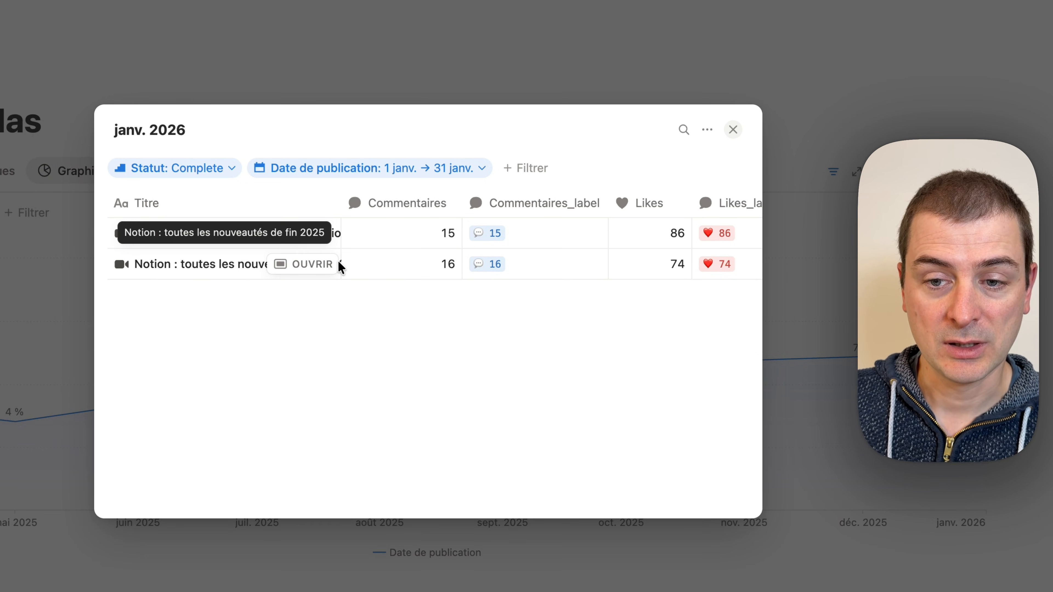
scroll(341, 266, "right", 3)
scroll(339, 265, "right", 5)
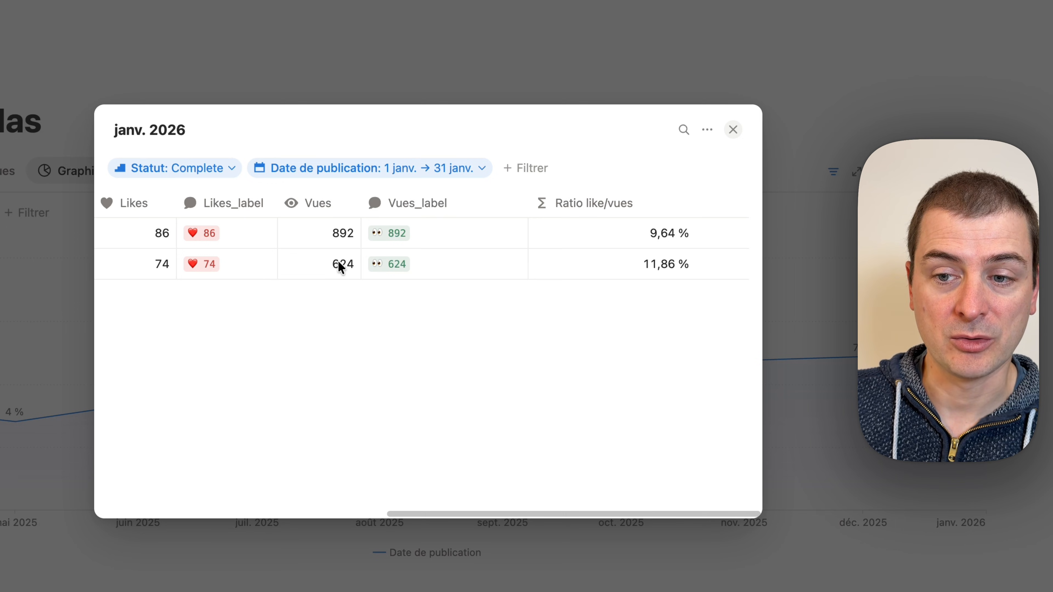
scroll(340, 266, "left", 8)
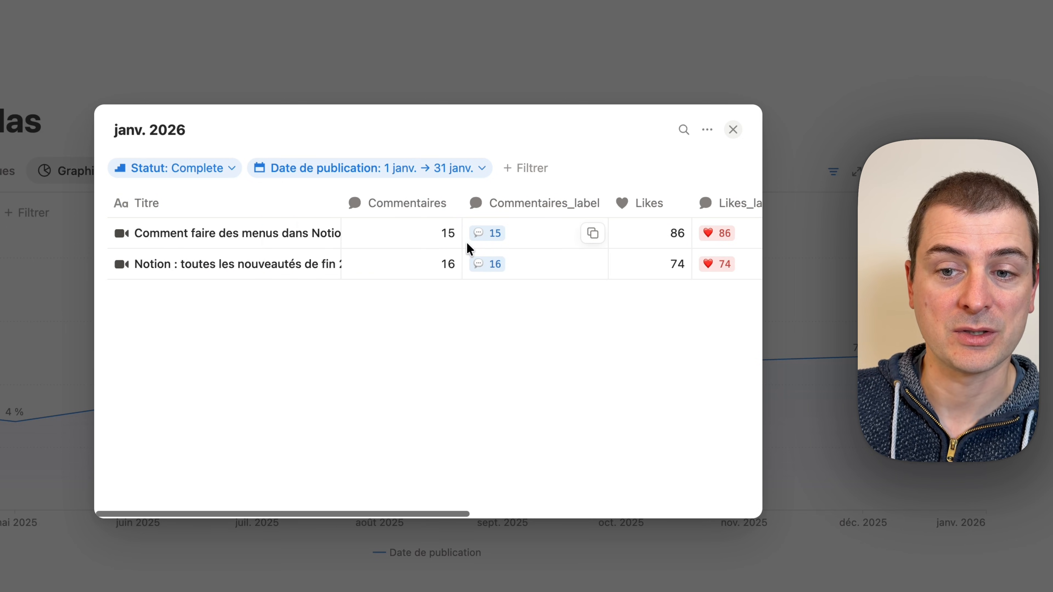
left_click(611, 68)
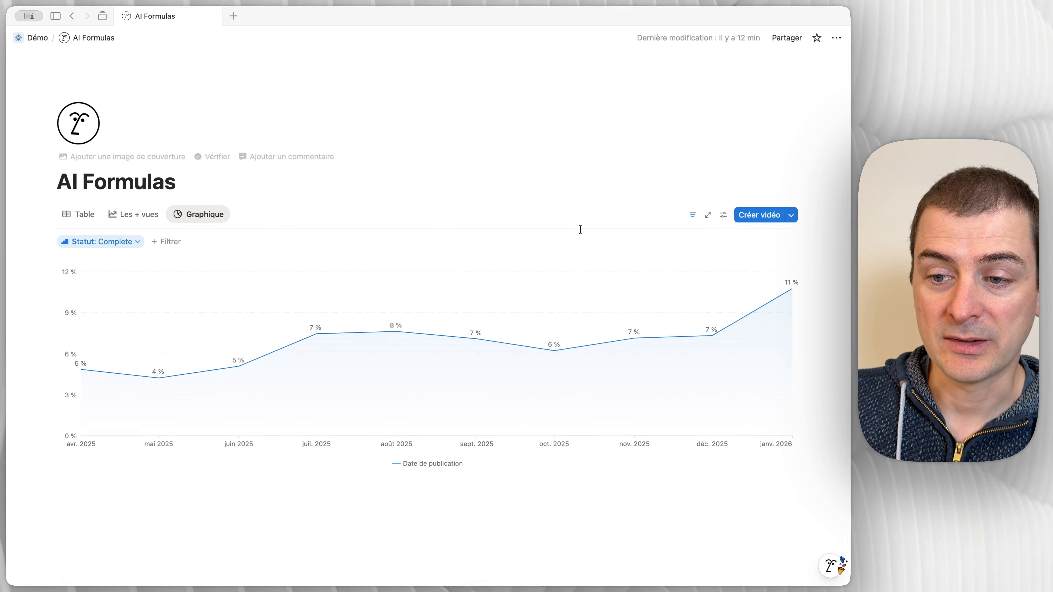
Step: Inspect the videos behind the chart's oct. 2025 point across their comments, likes and views columns
left_click(555, 347)
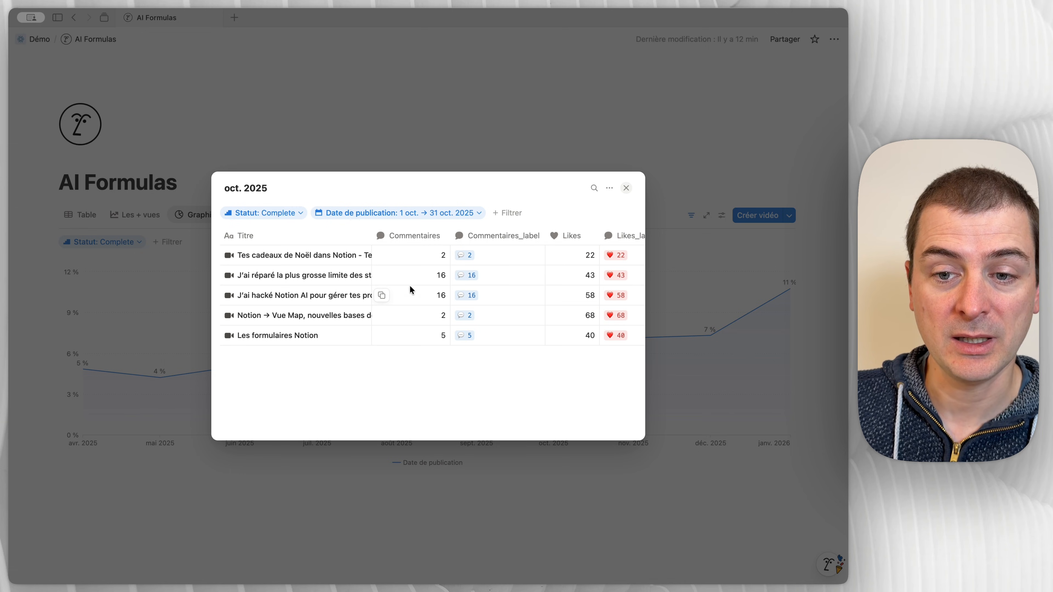
left_click(493, 138)
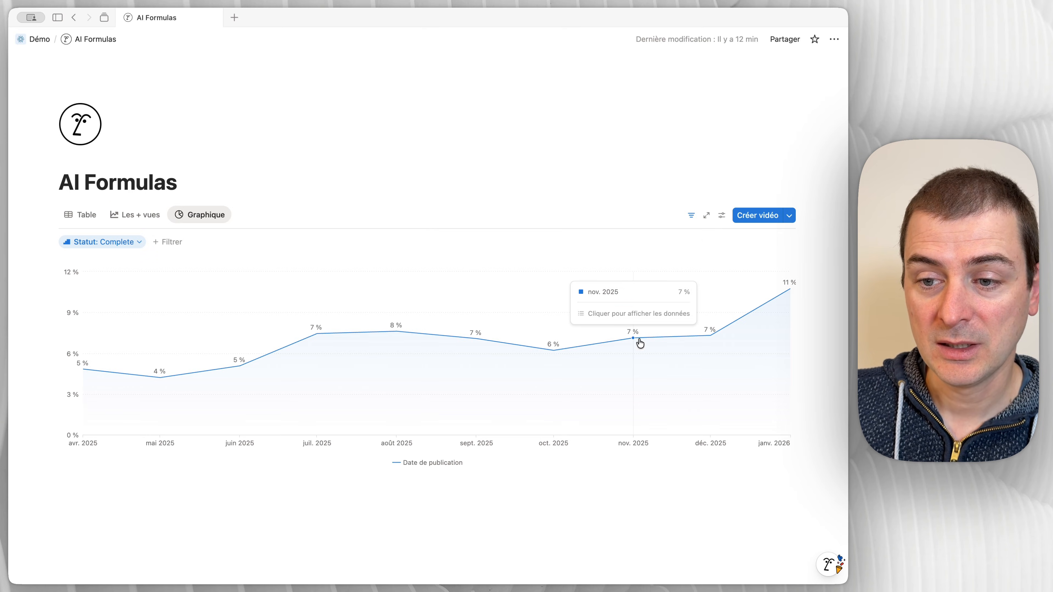
left_click(555, 350)
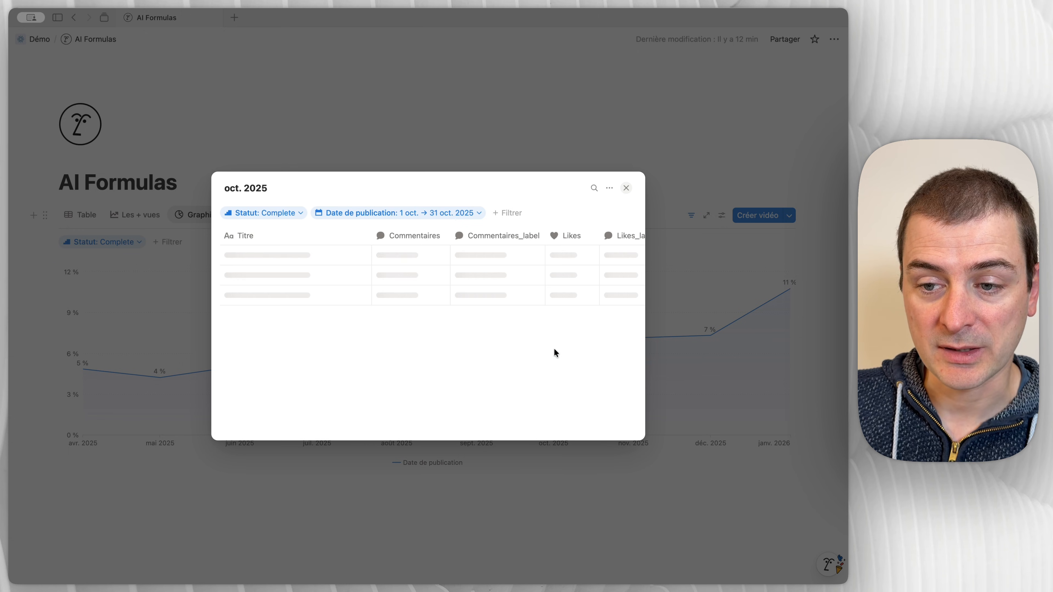
scroll(377, 282, "right", 5)
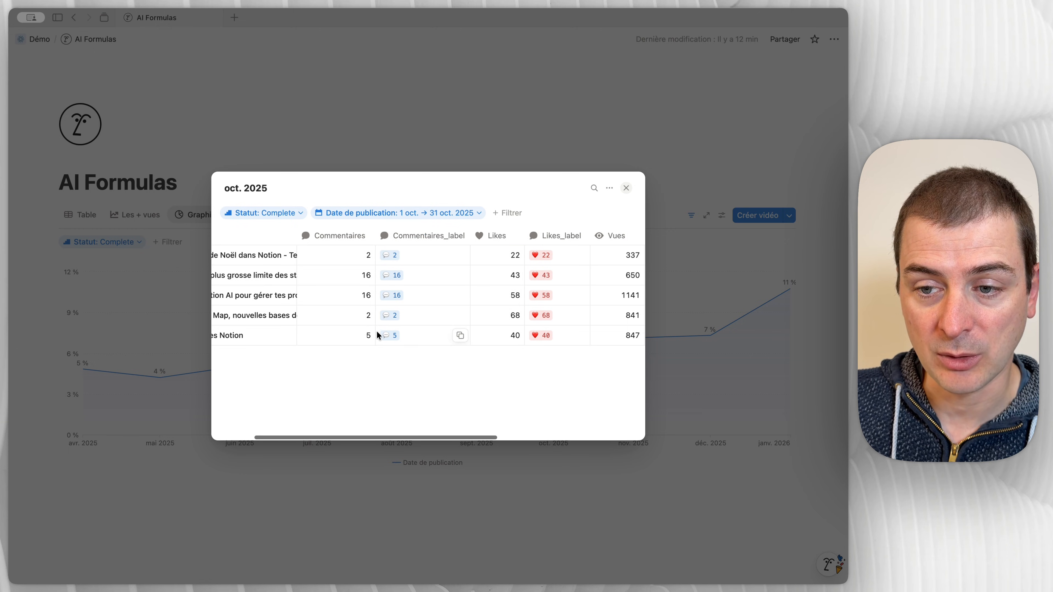